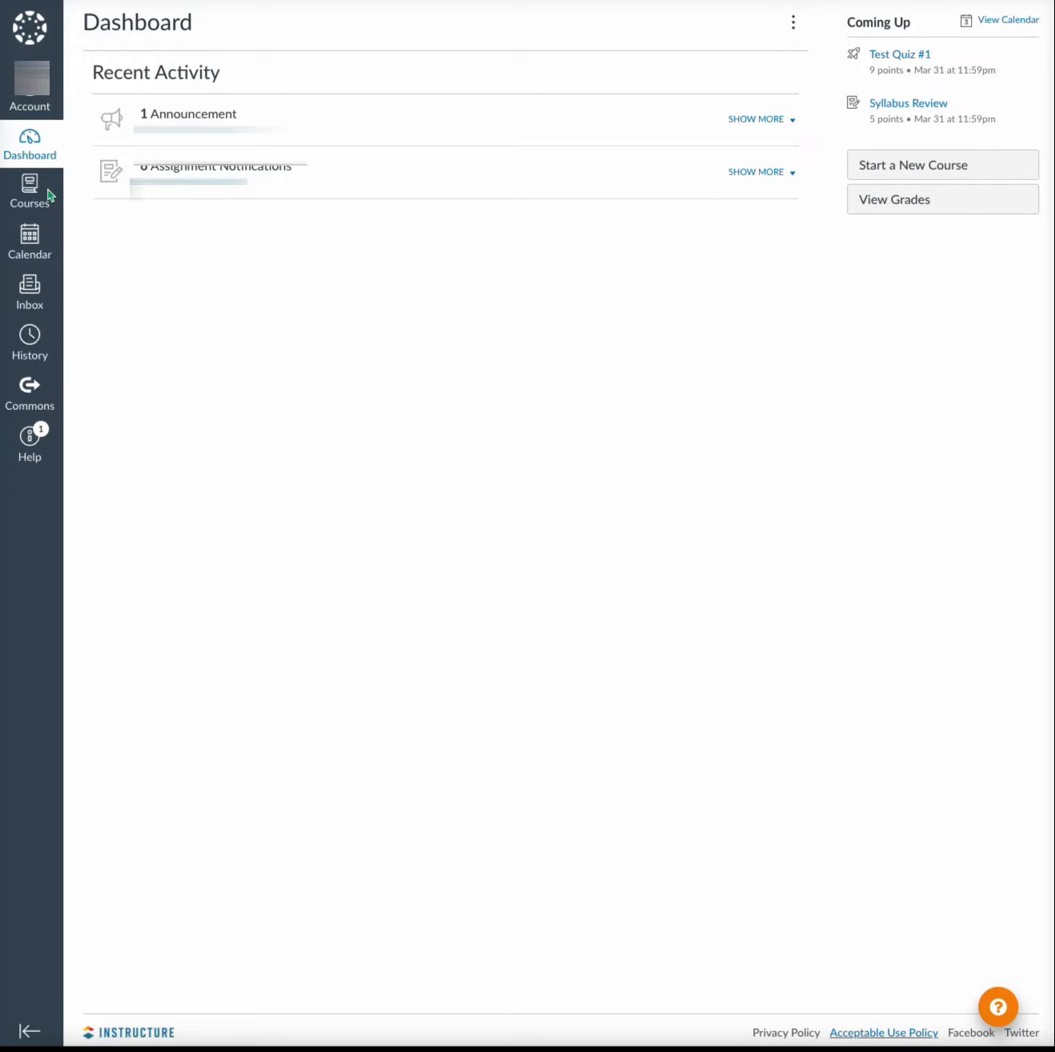
Step: Open the gradebook of the Learning Management System Evaluation course and check which other gradebook views are offered
click(30, 191)
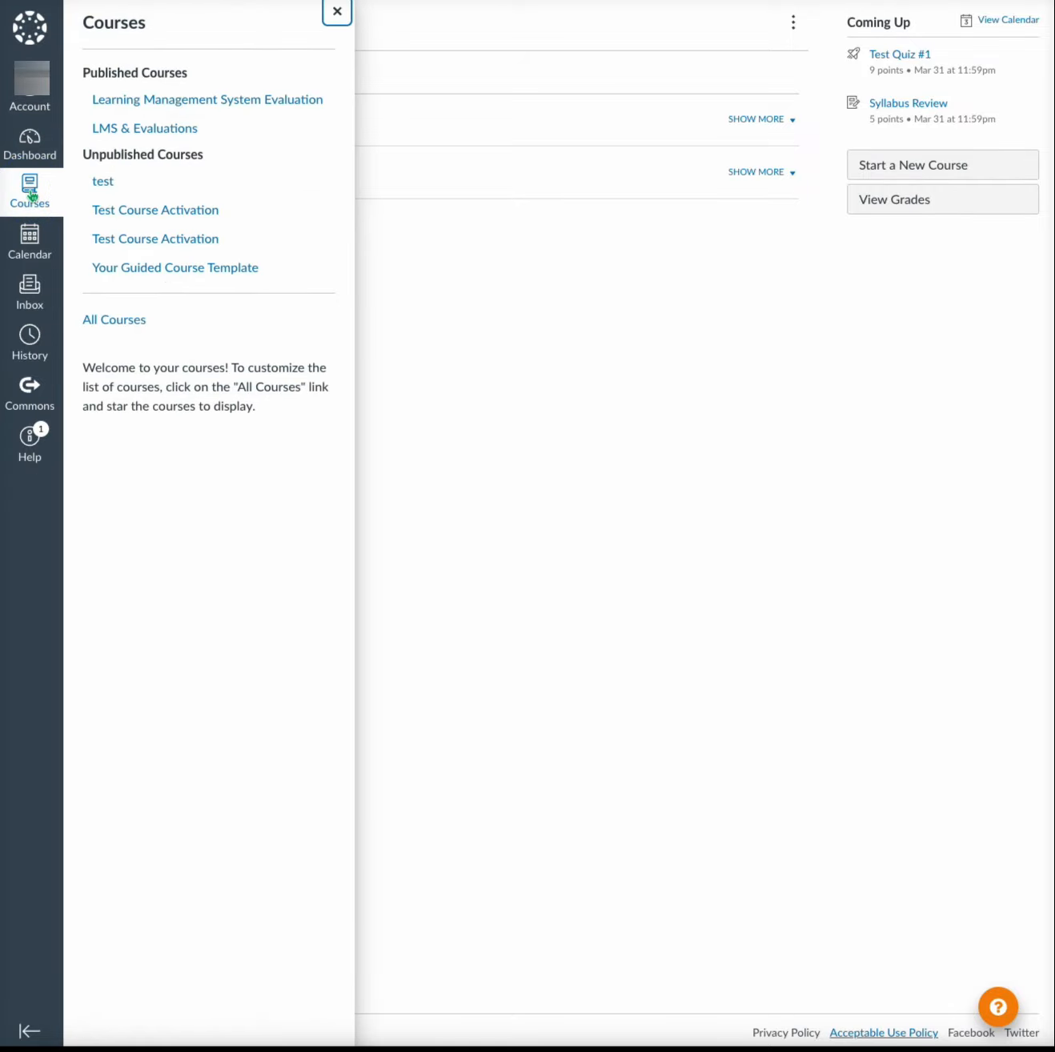
click(193, 100)
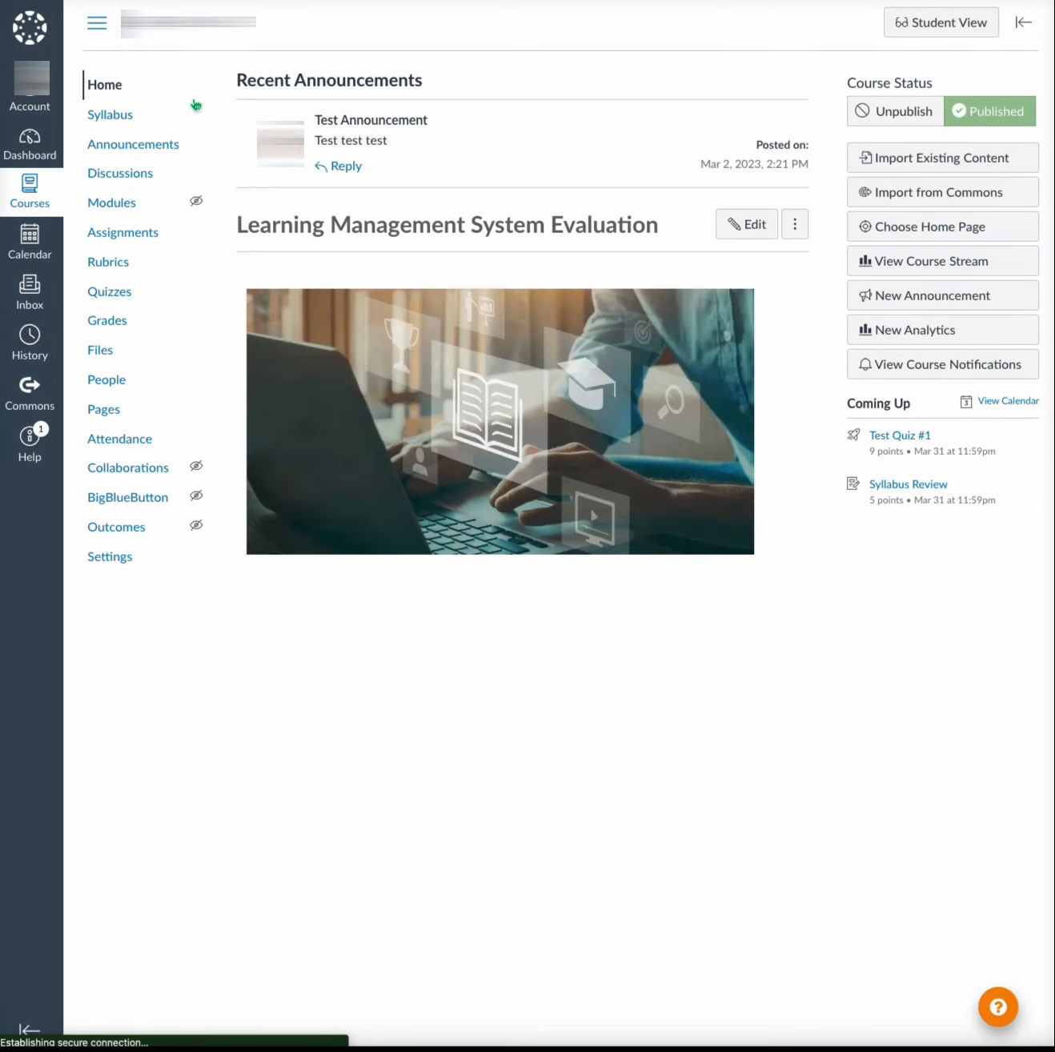
click(126, 322)
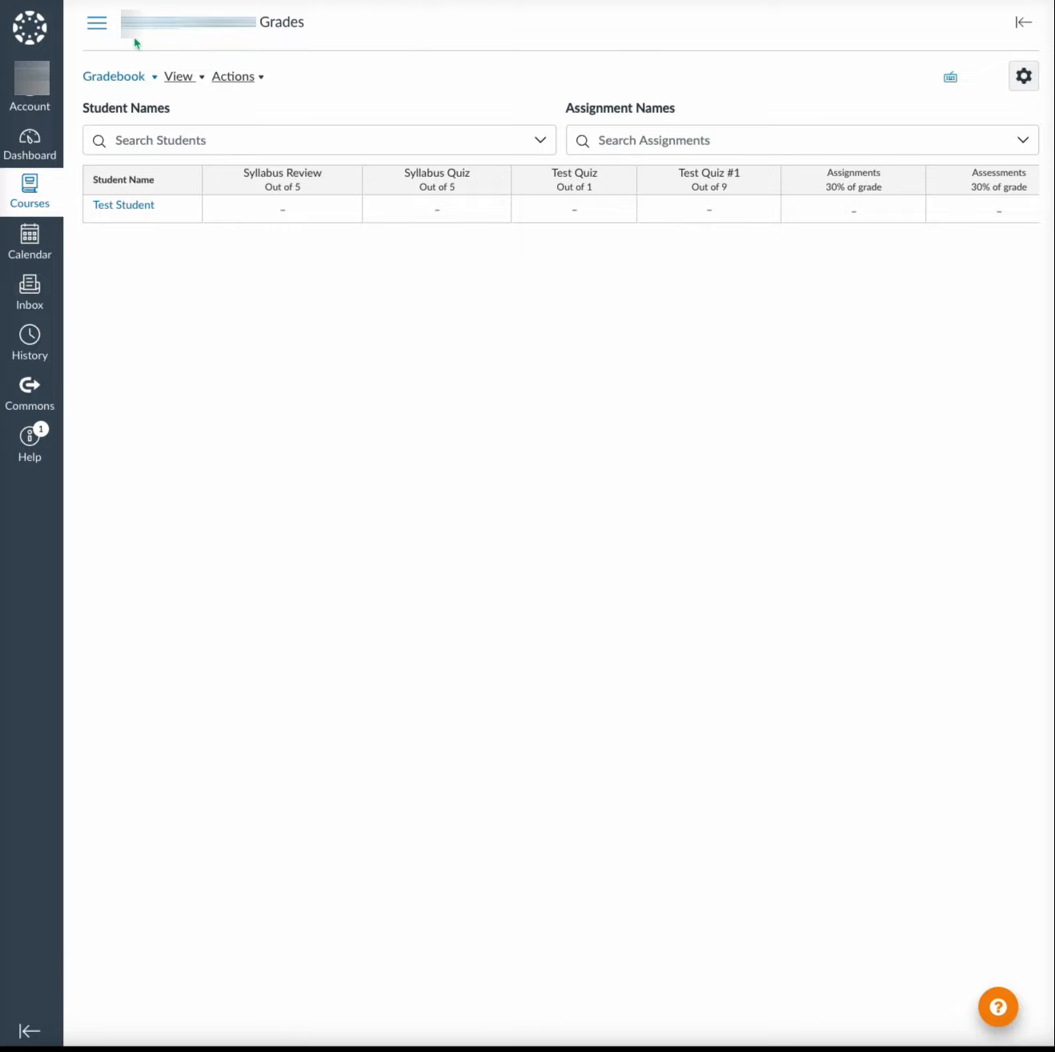
click(155, 78)
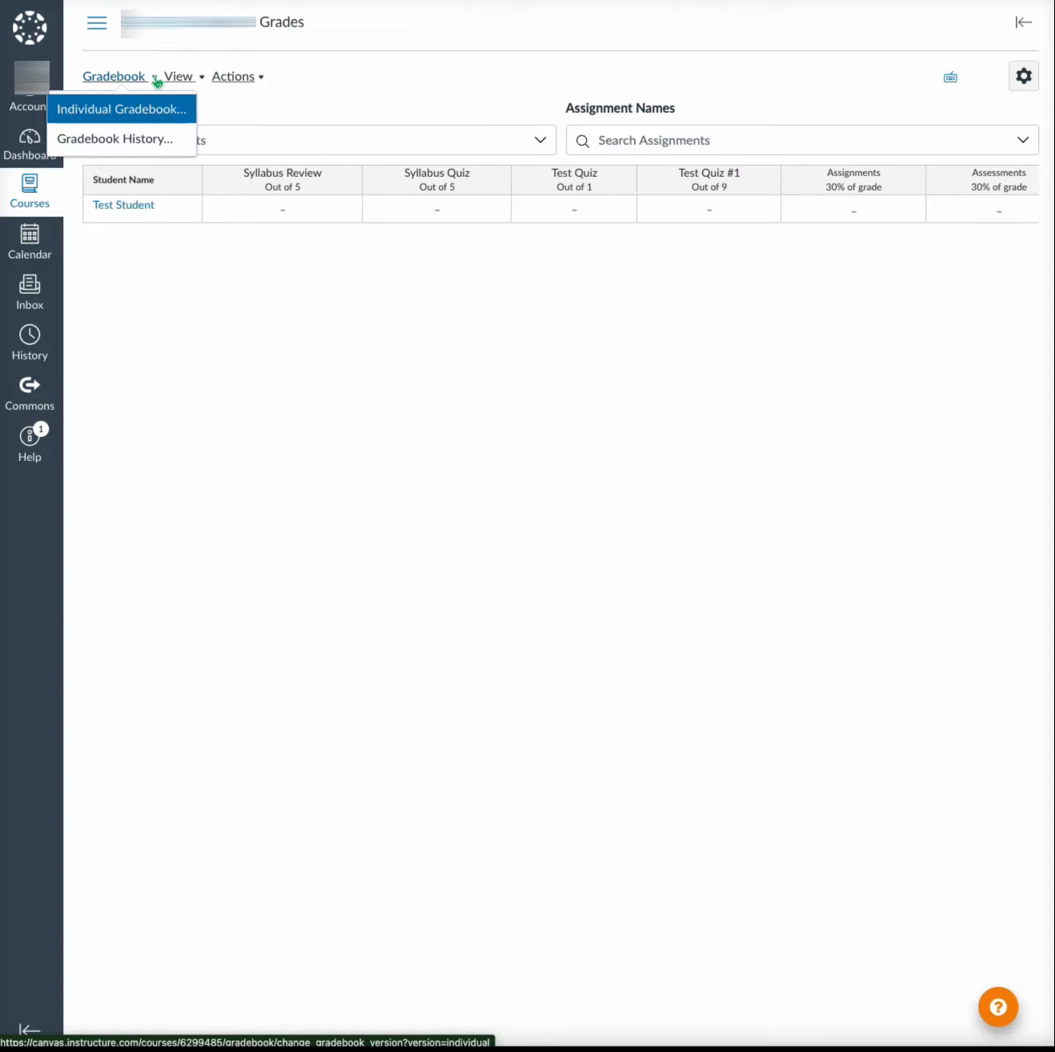
click(154, 78)
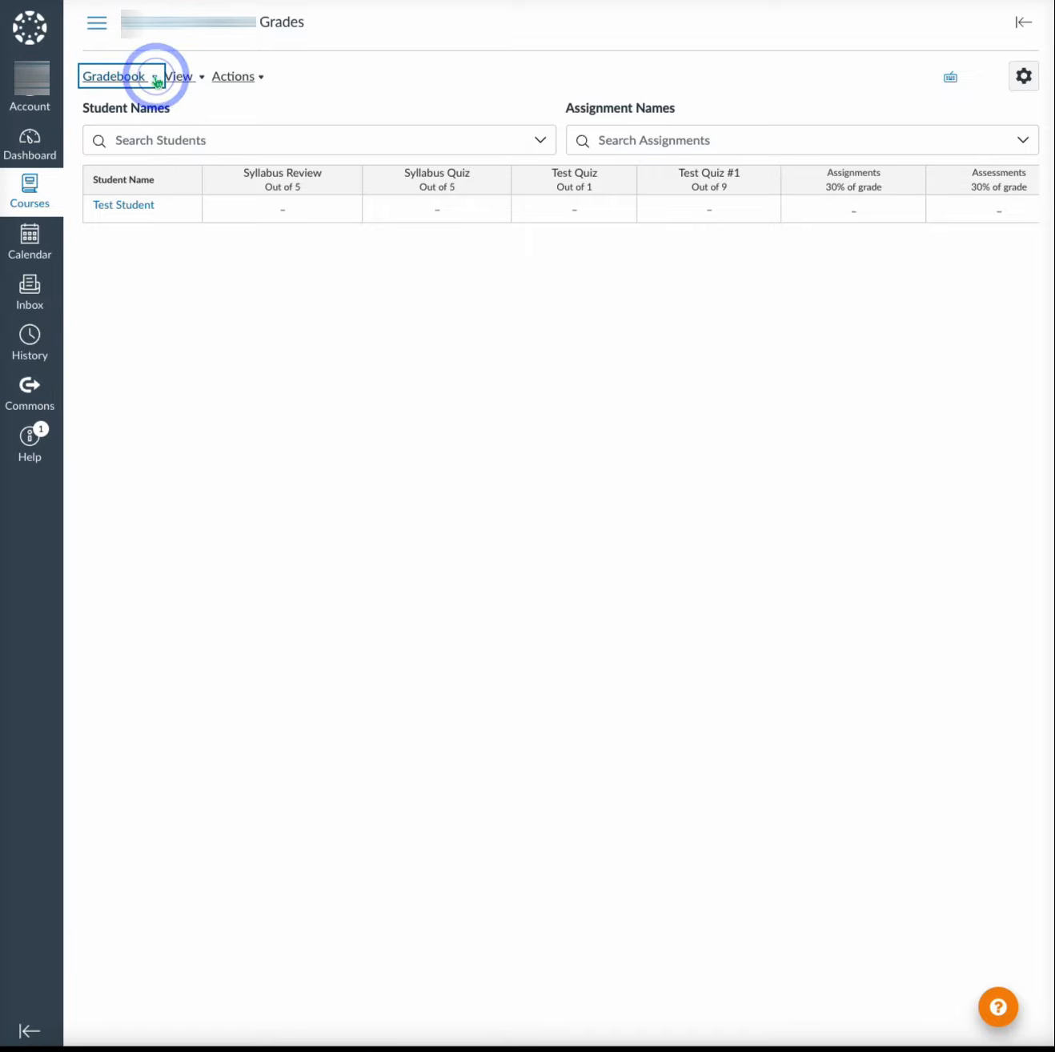
Step: Review the gradebook settings for late policies, grade posting policy and advanced options, and close them without applying changes
click(1025, 78)
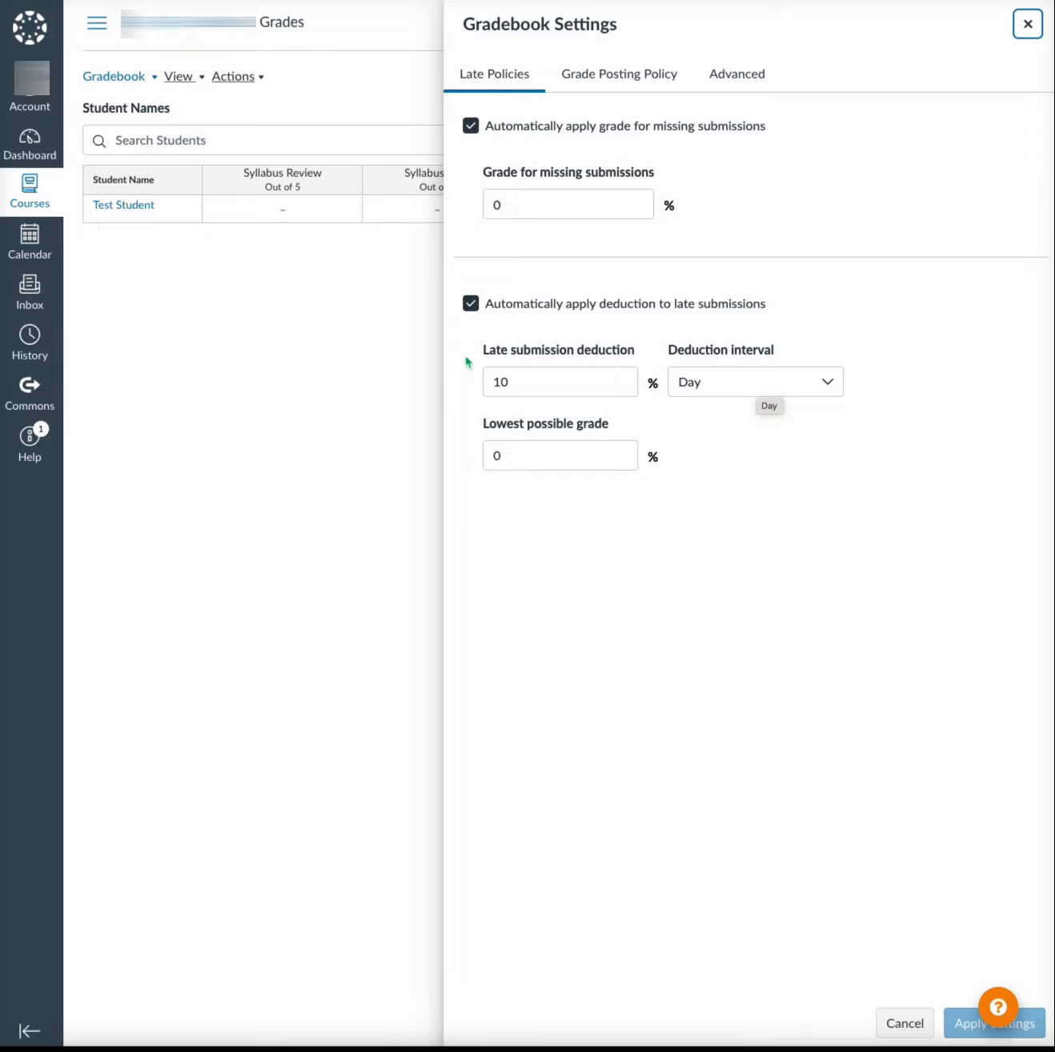
click(621, 88)
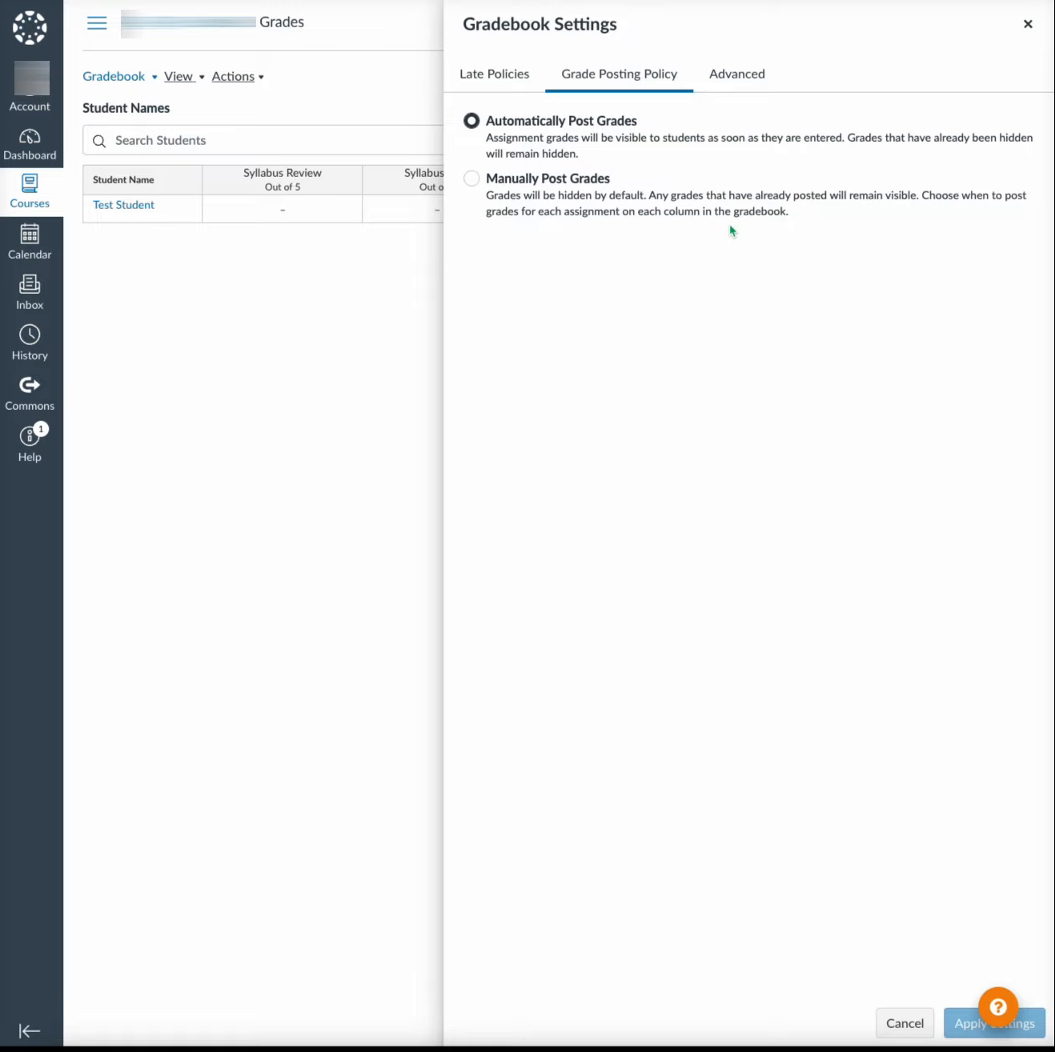
click(734, 90)
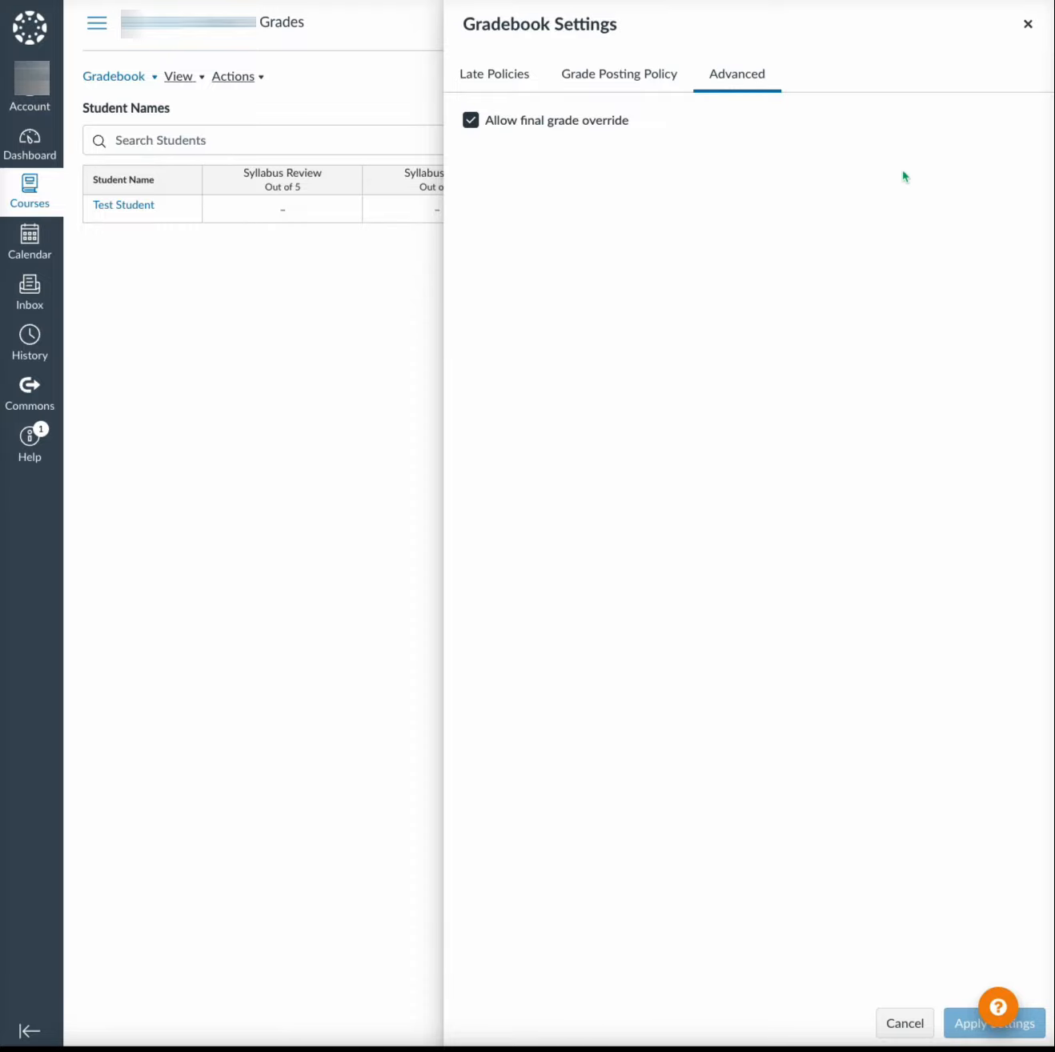
click(846, 361)
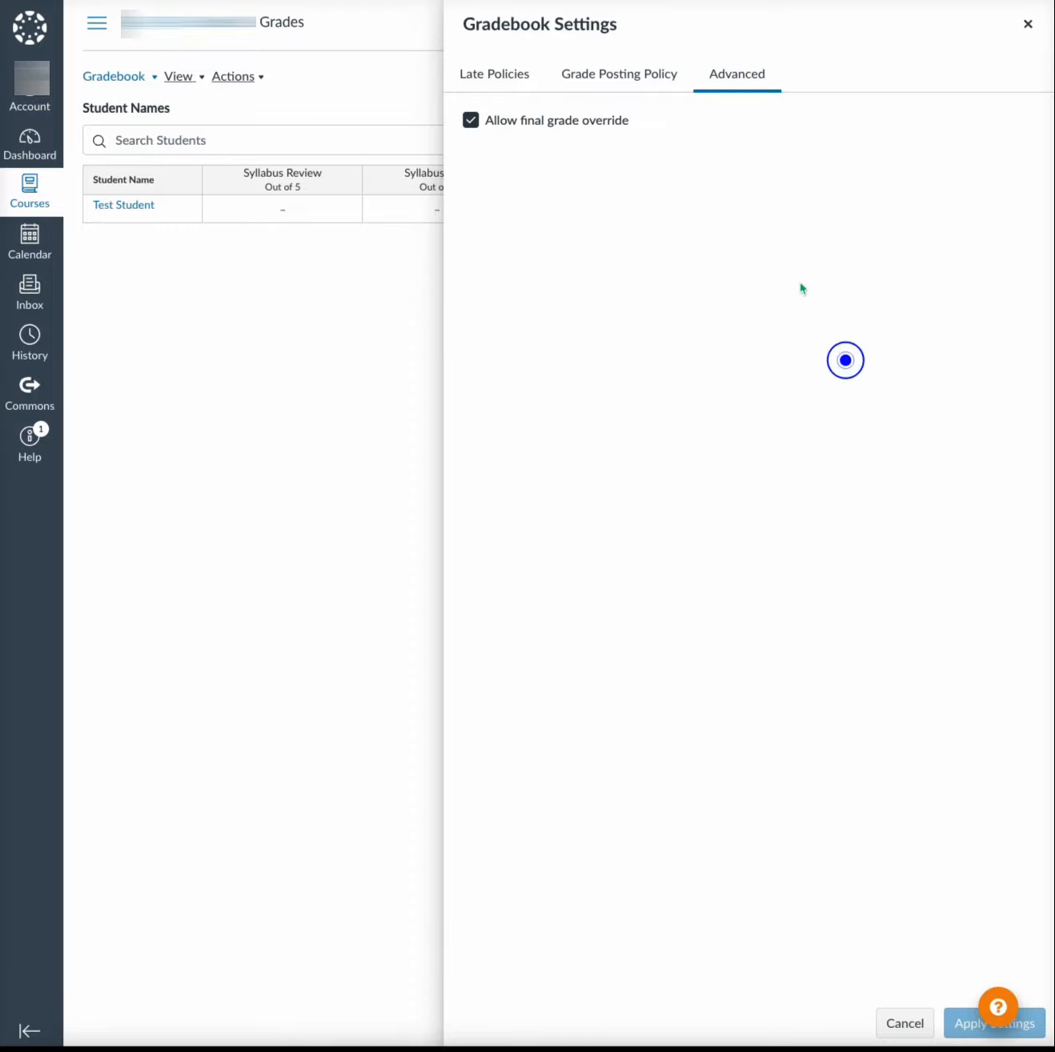
click(518, 79)
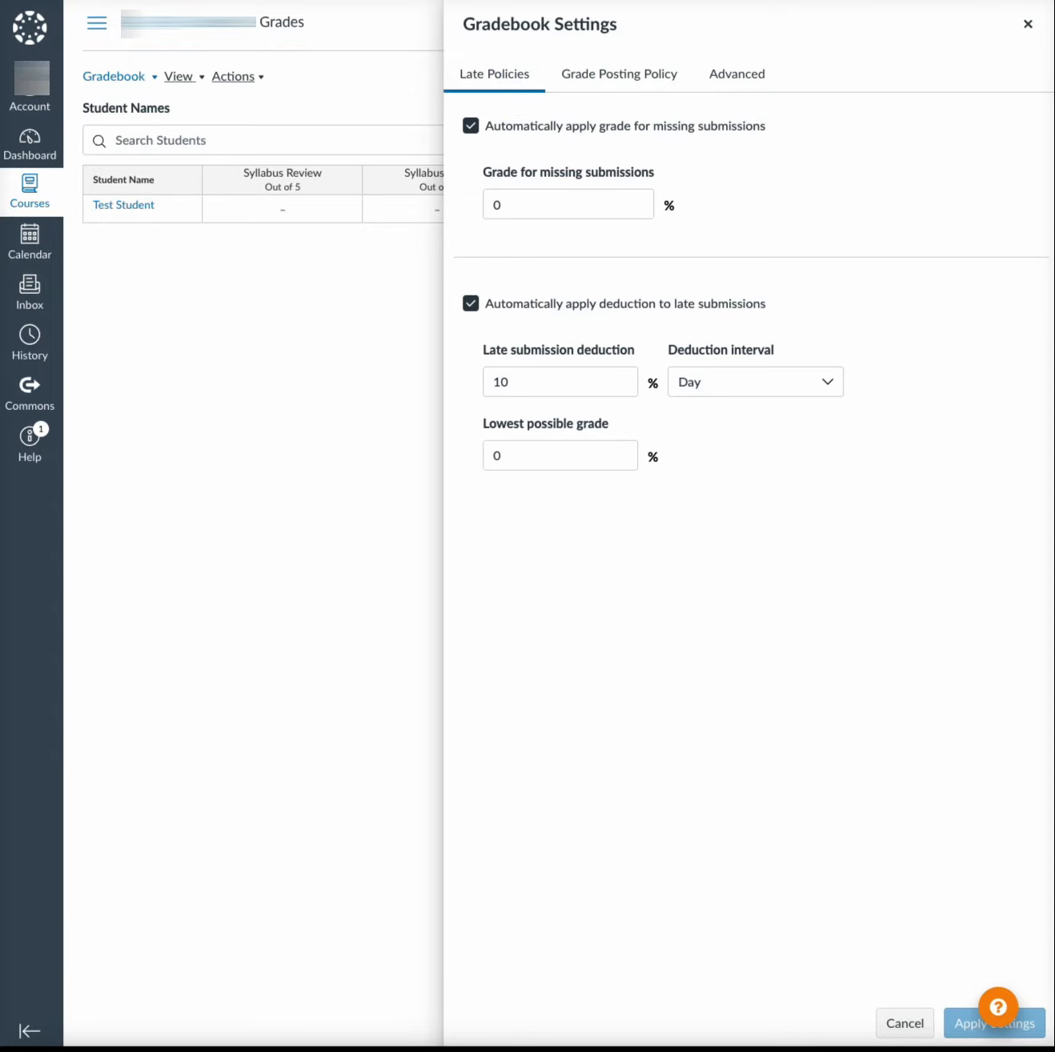
click(911, 1029)
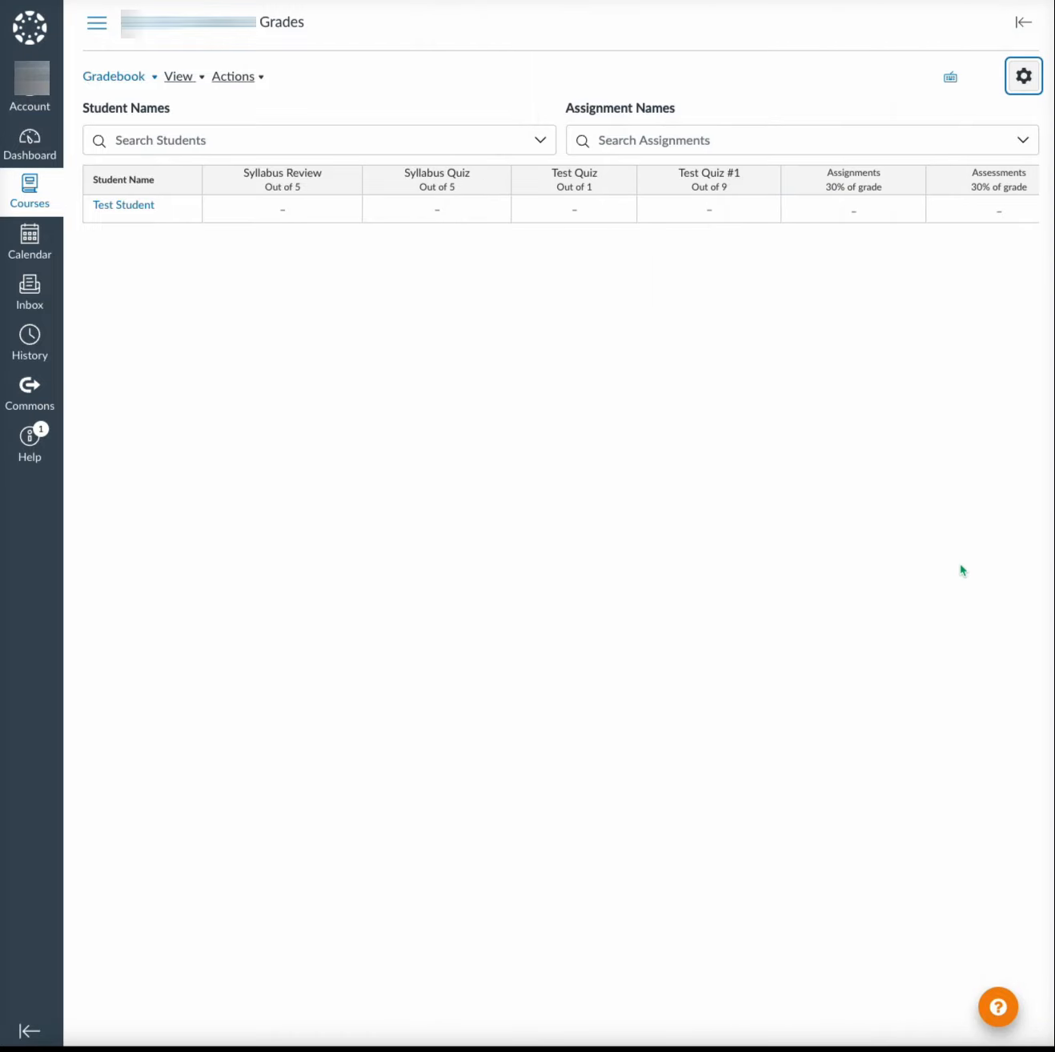
Step: Switch to the Individual Gradebook and check the available assignment sorting options
click(154, 76)
click(155, 107)
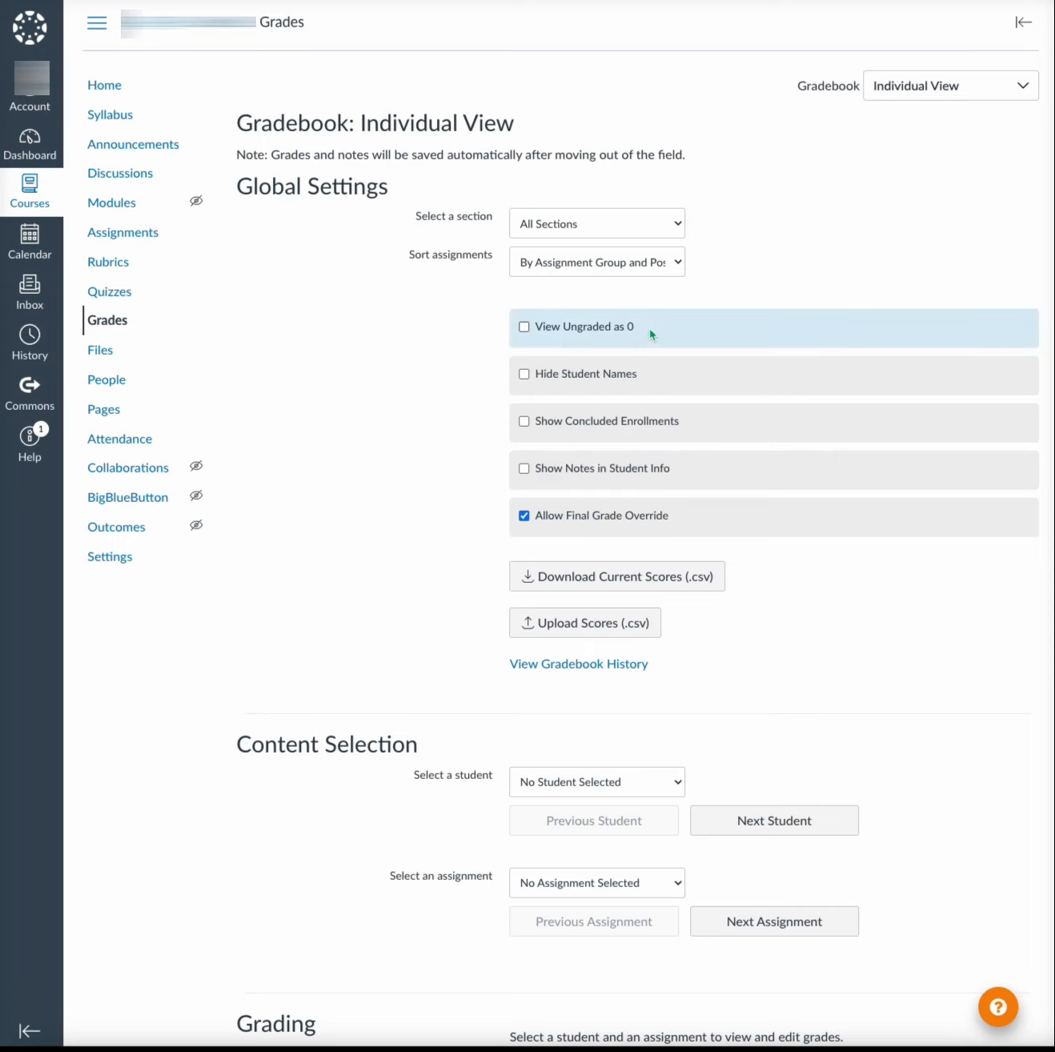
click(677, 263)
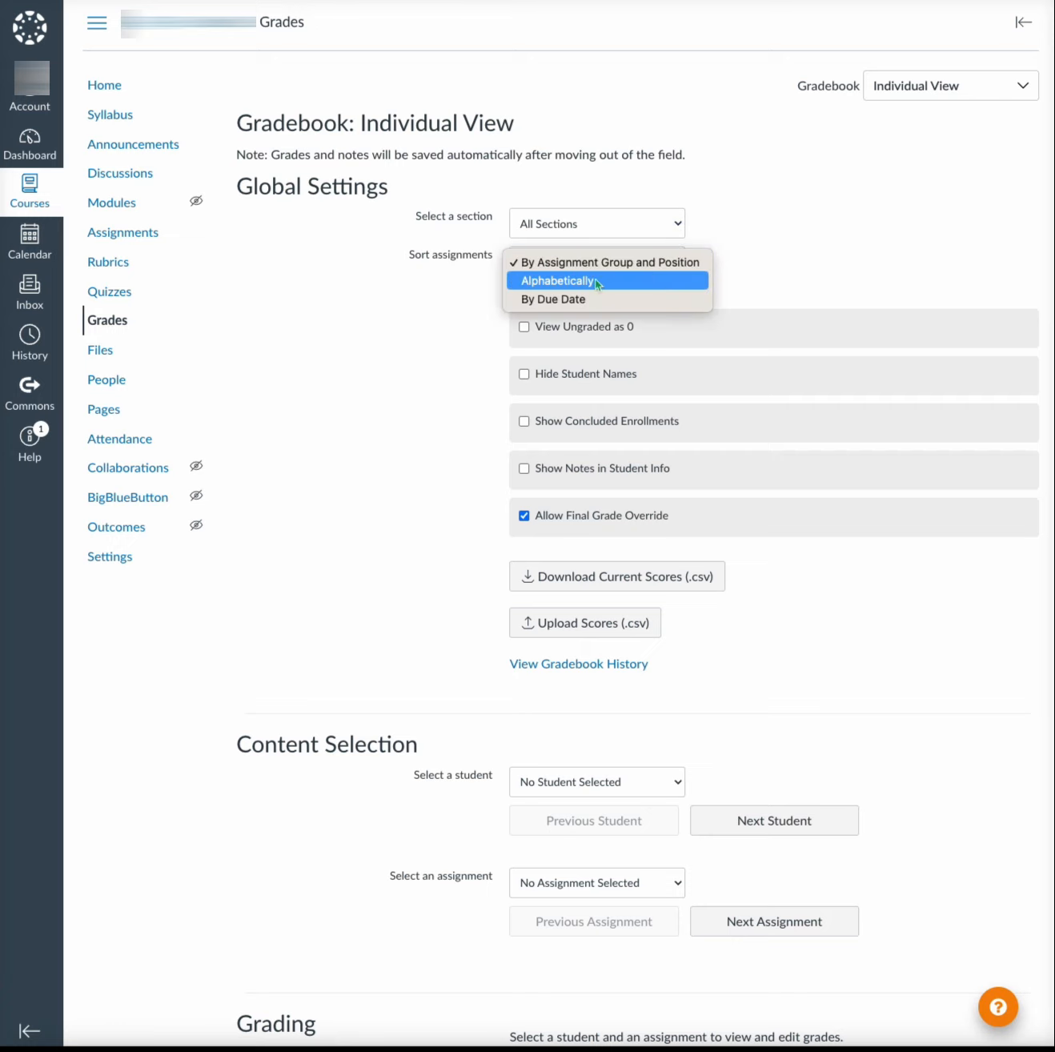
click(411, 382)
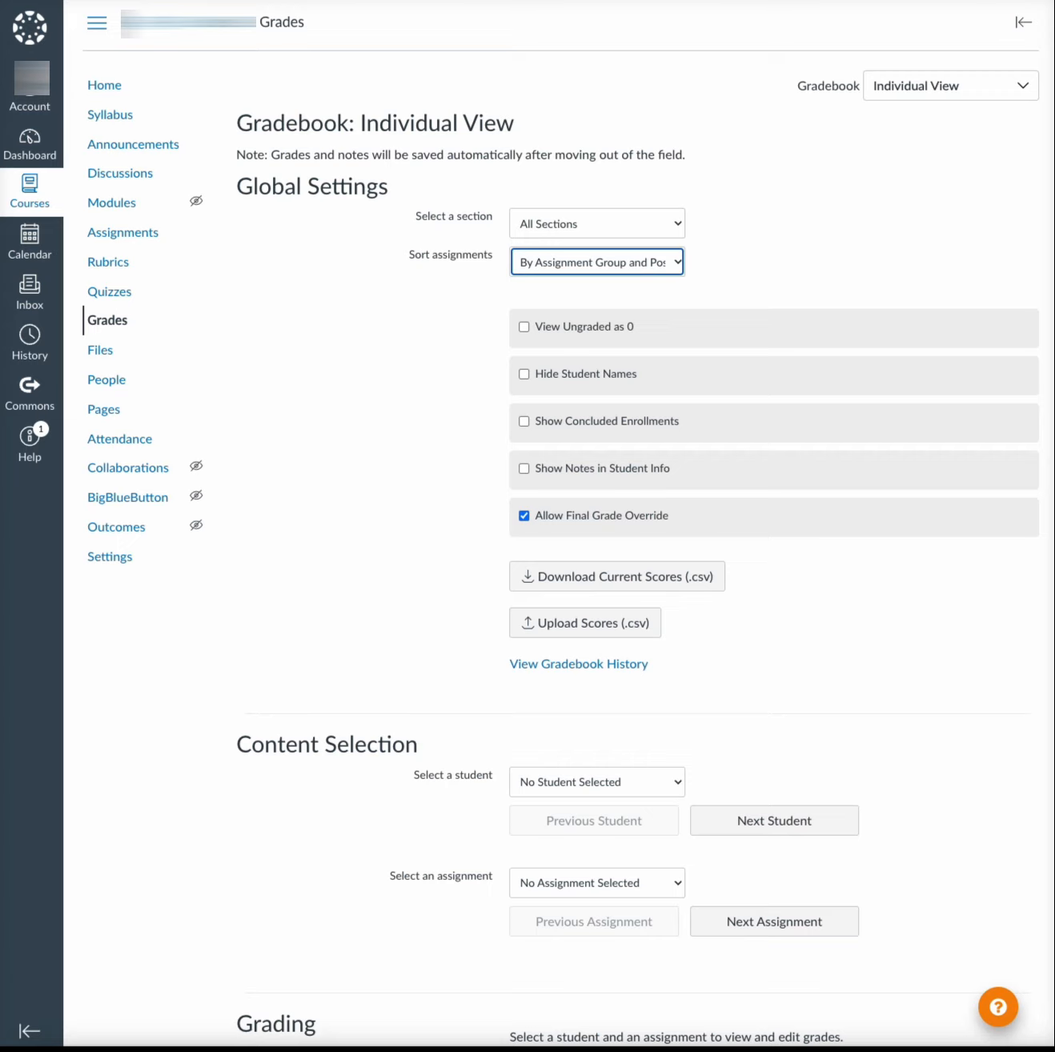
Step: Open the Syllabus Review assignment for editing and choose Letter Grade as its grade display
click(140, 233)
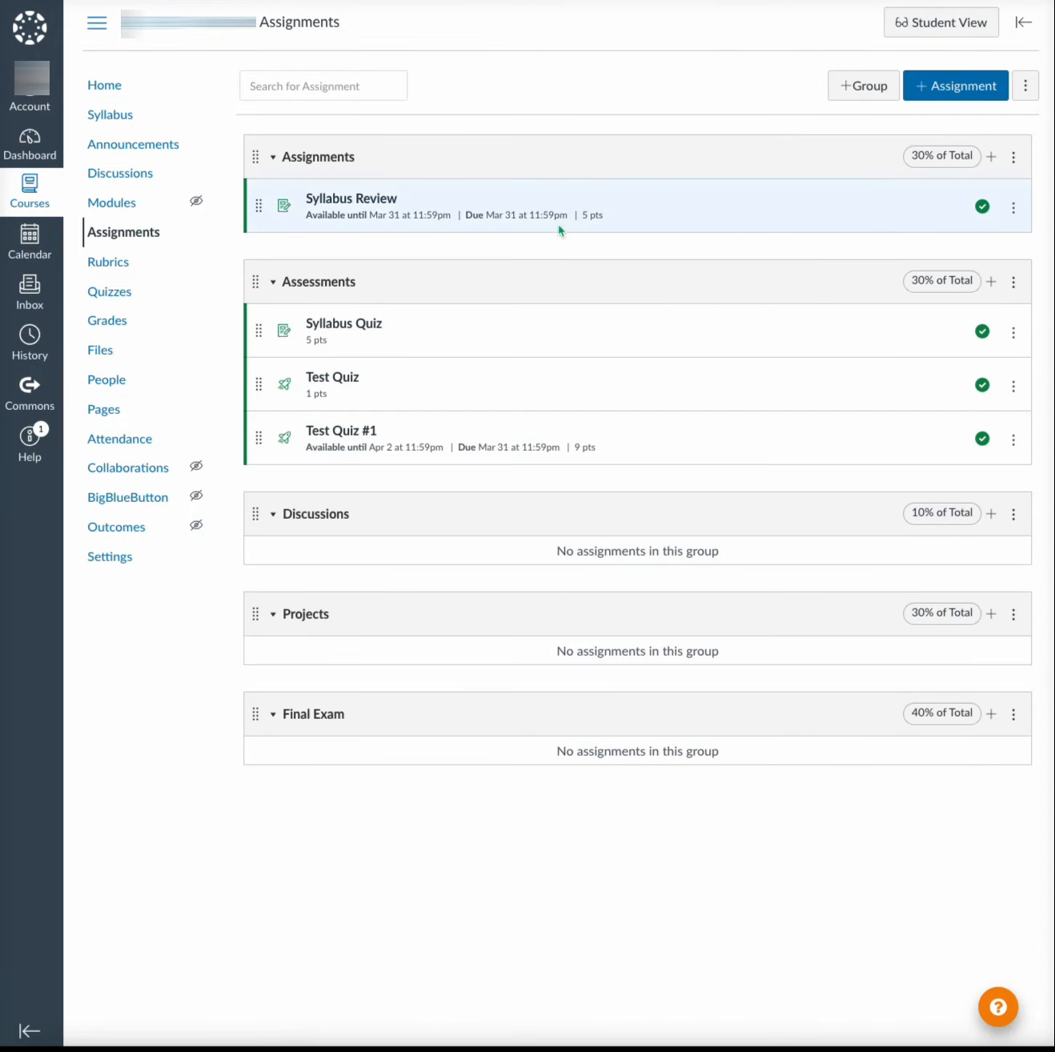
click(379, 205)
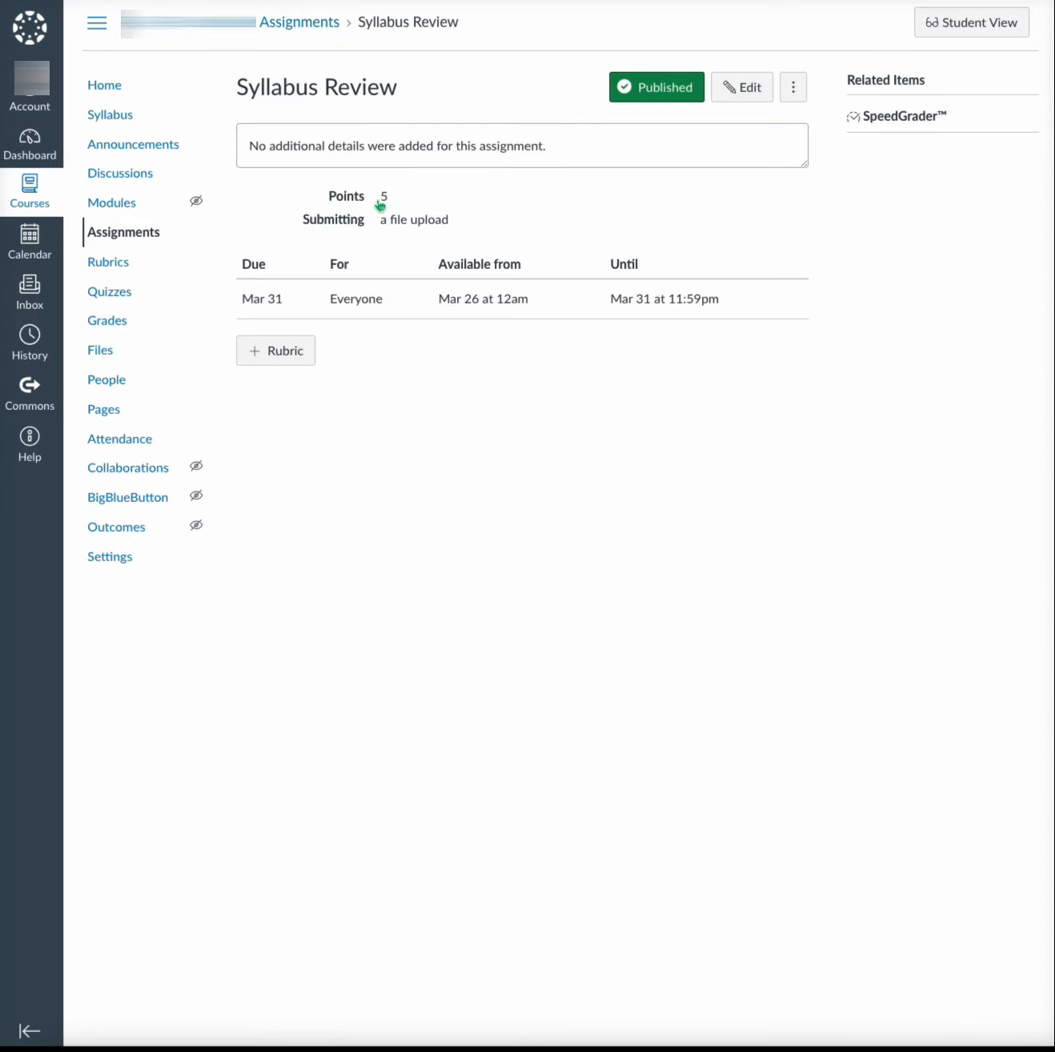
click(745, 90)
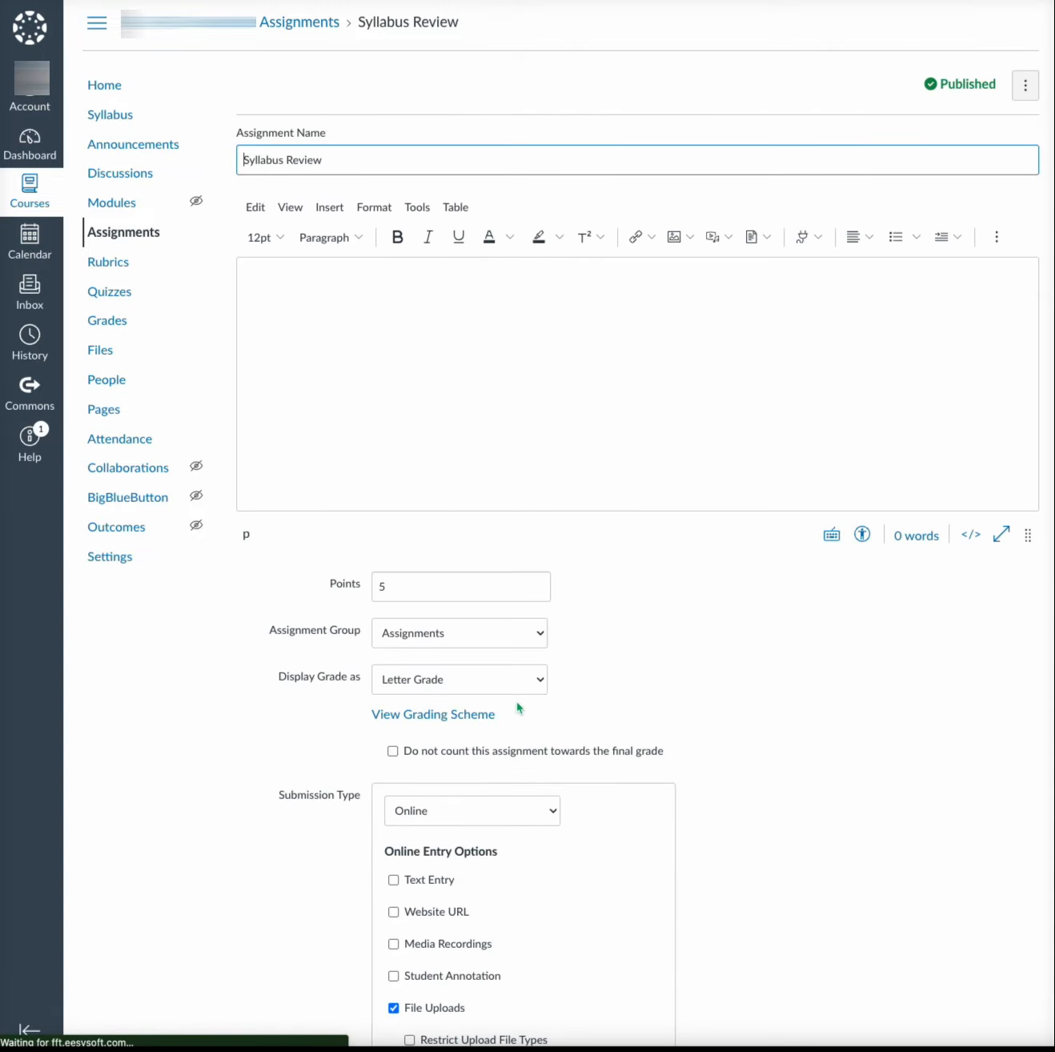
scroll(545, 689, down, 3)
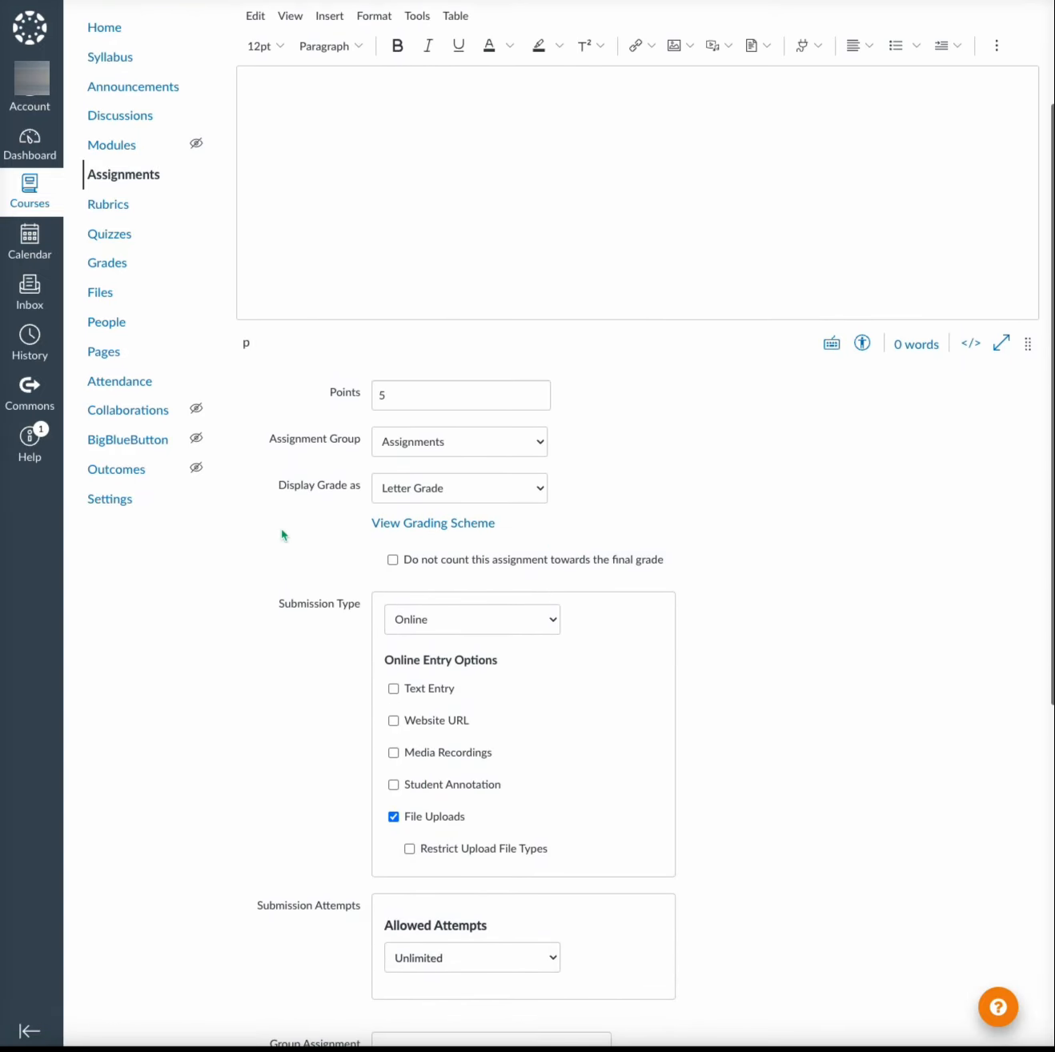
click(536, 490)
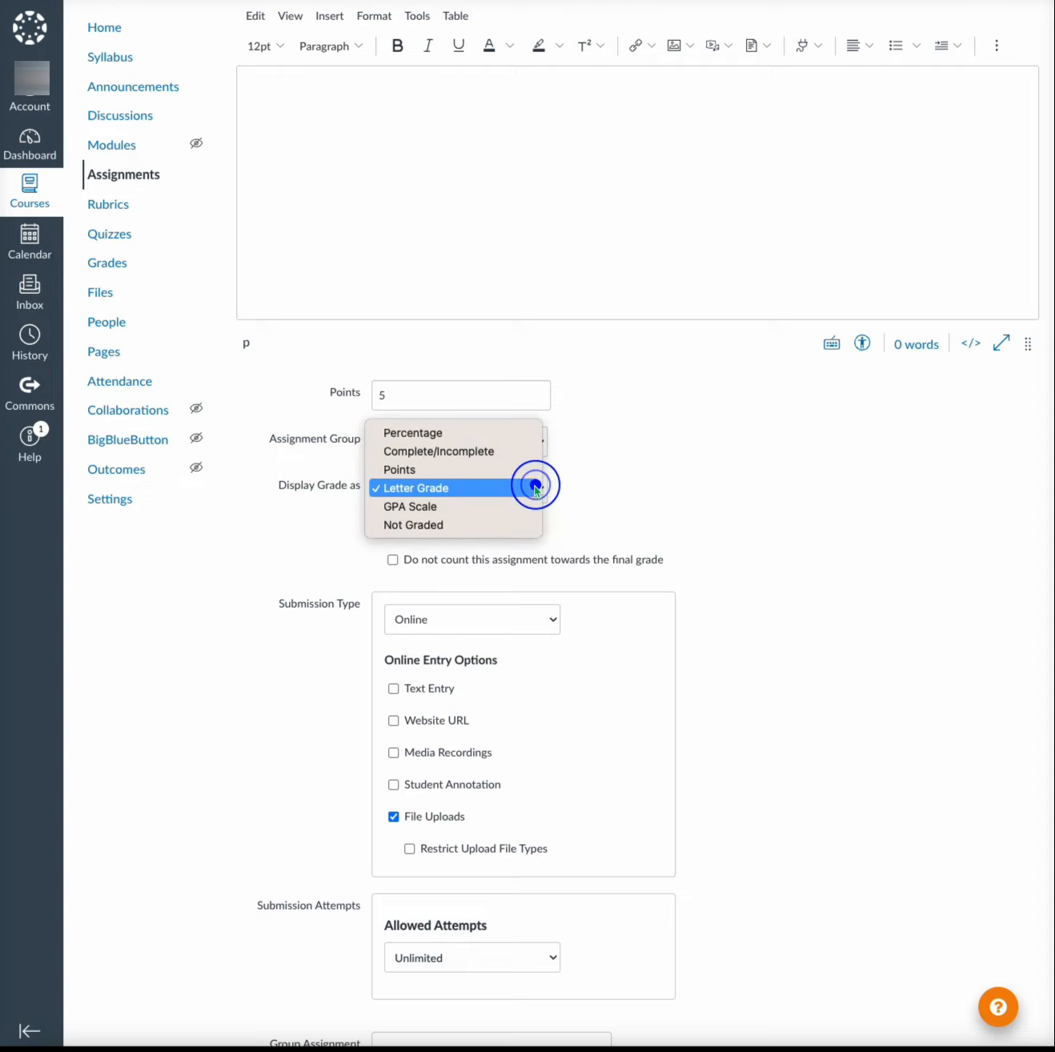
click(461, 489)
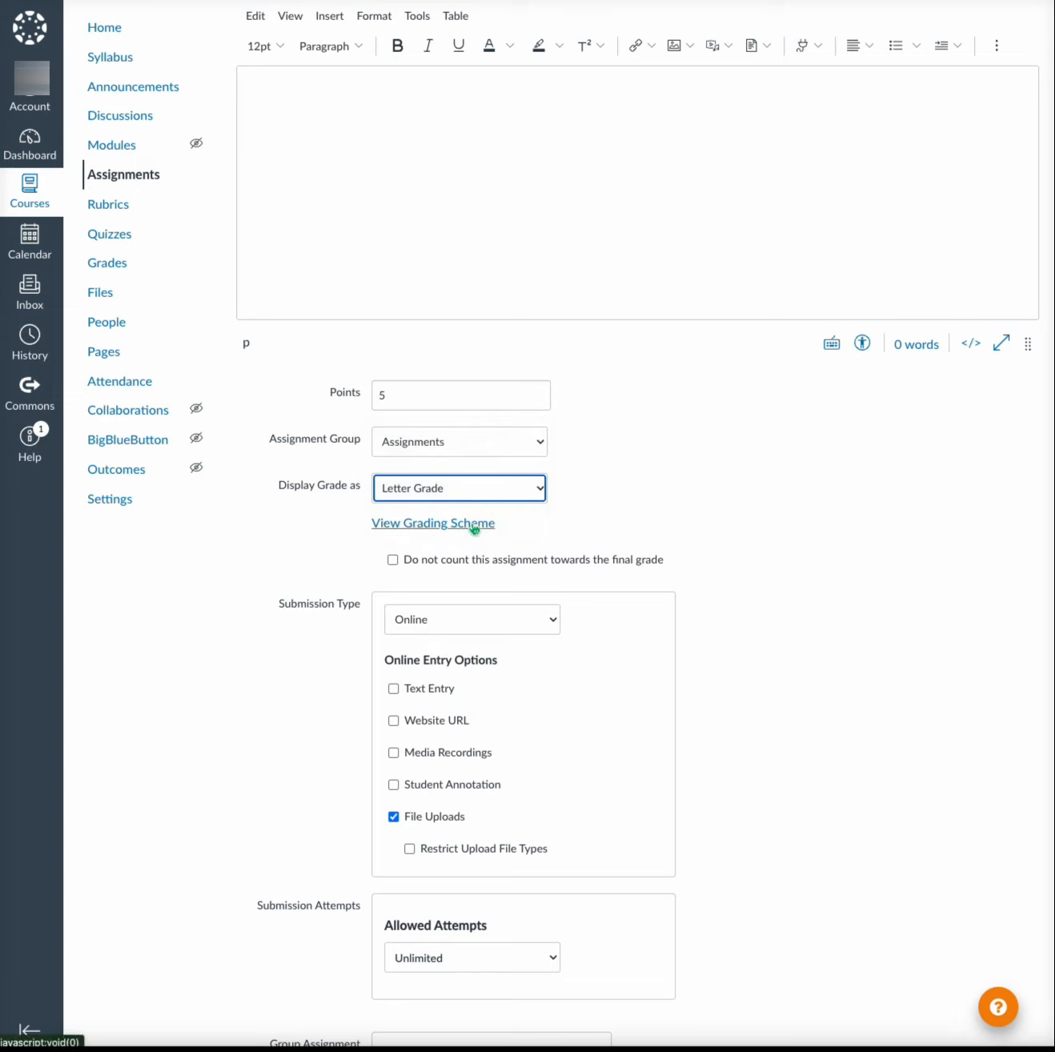
Step: View the assignment's grading scheme, open the Default Grading Scheme for editing from the scheme management page, and cancel without changes
click(475, 525)
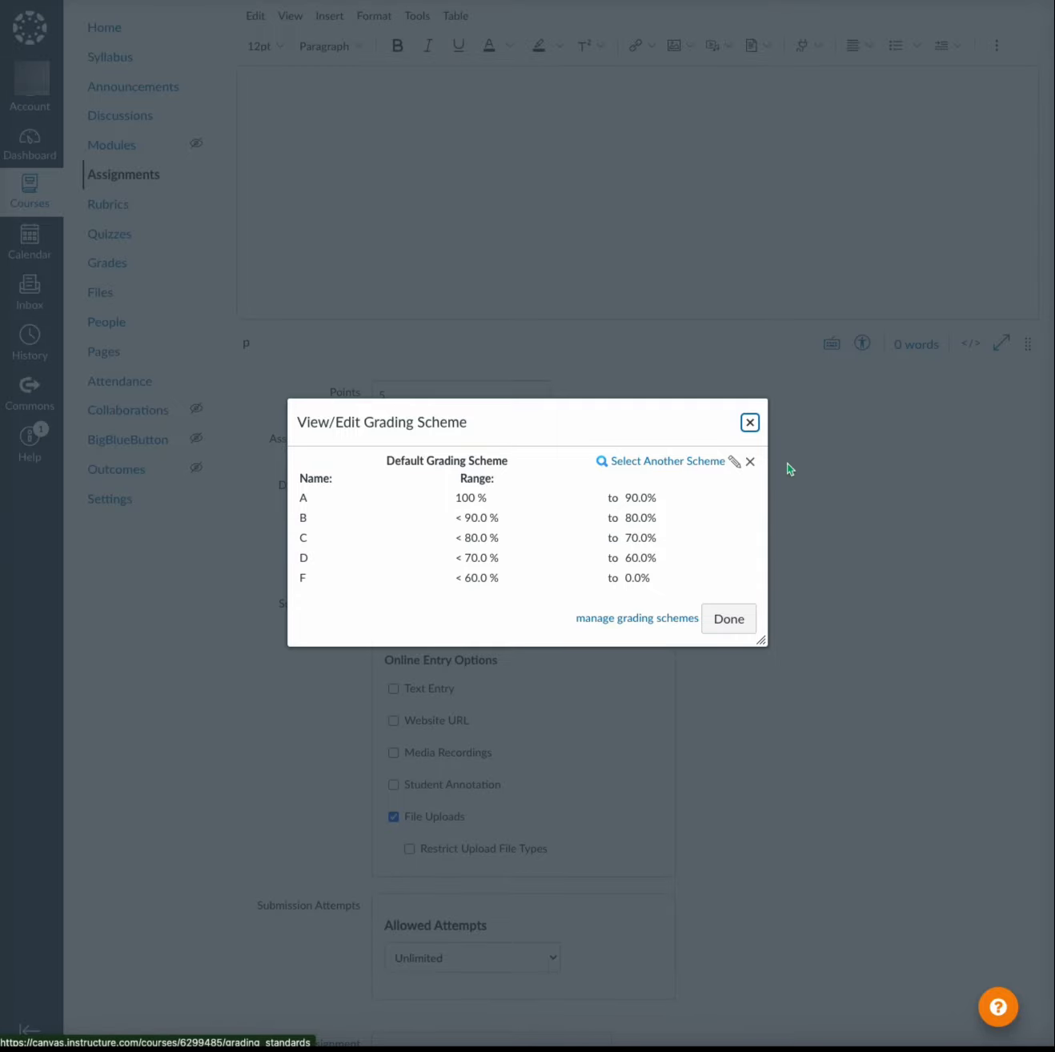
click(624, 619)
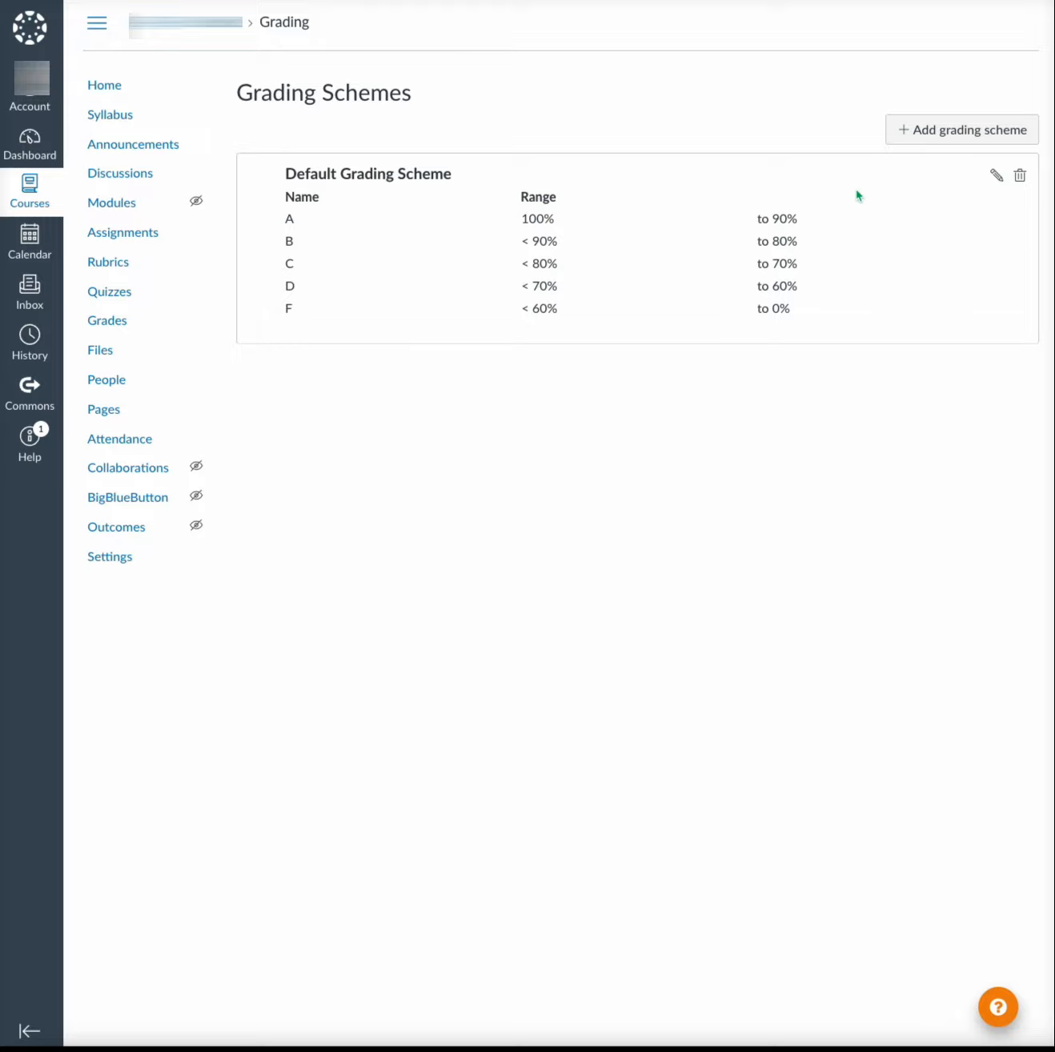
click(997, 174)
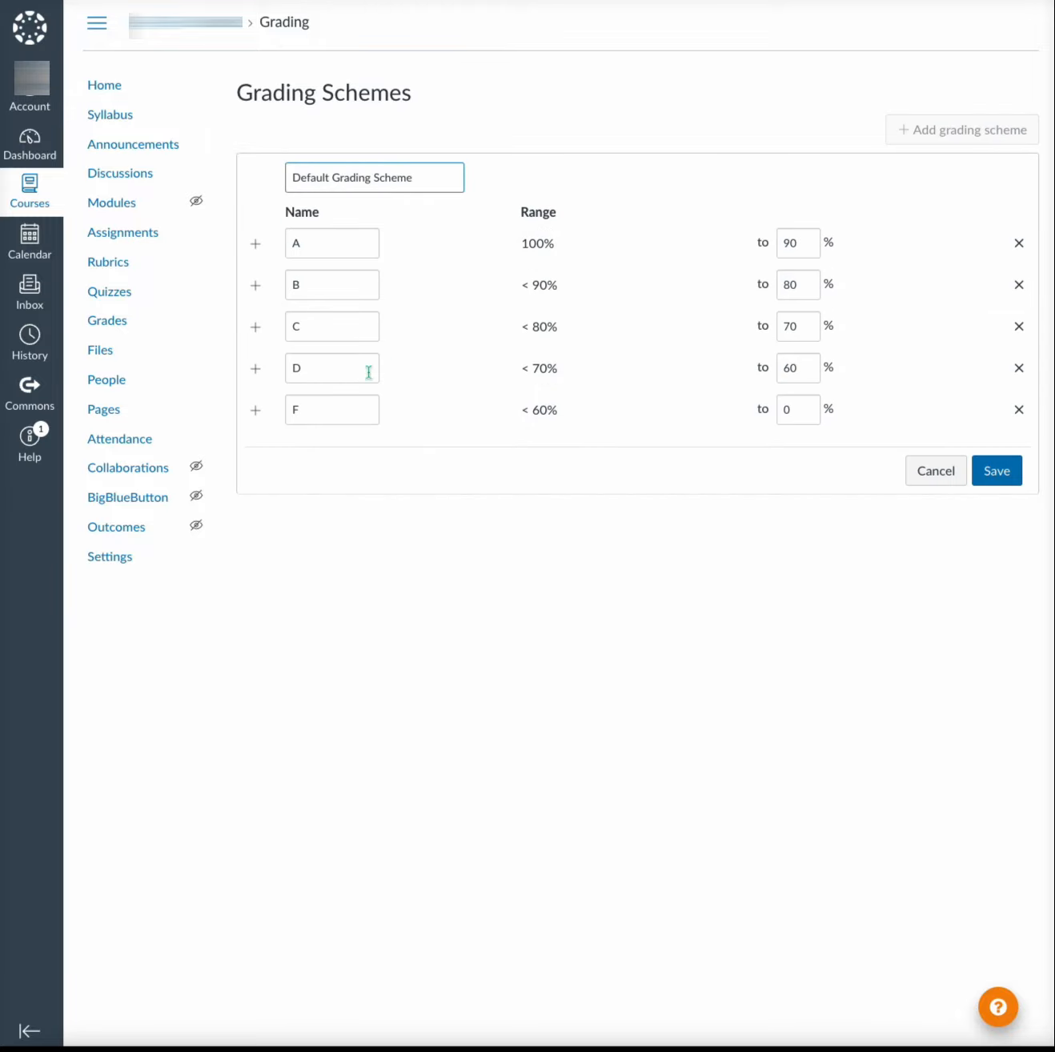
click(931, 472)
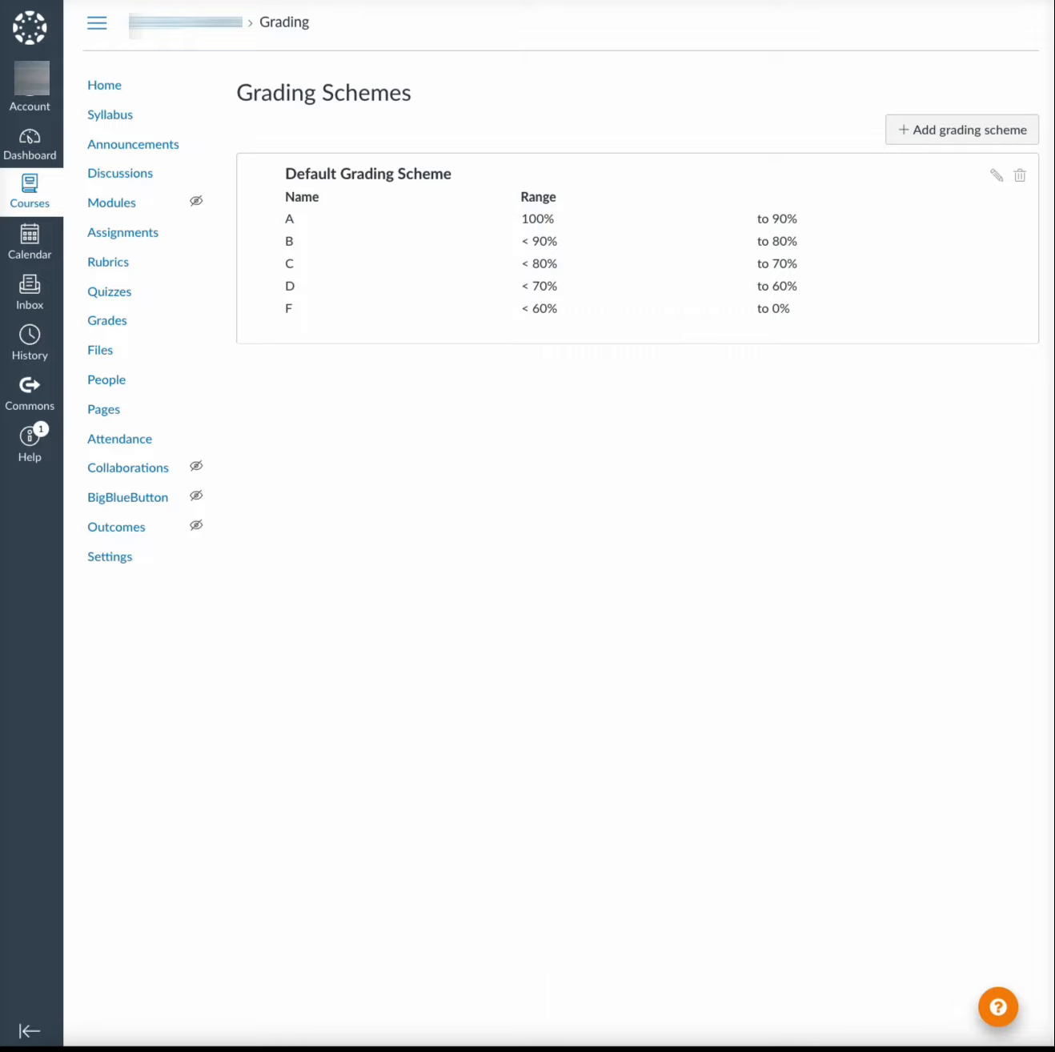
Step: Start creating a new assignment in the course and choose Assignments as its assignment group
click(125, 234)
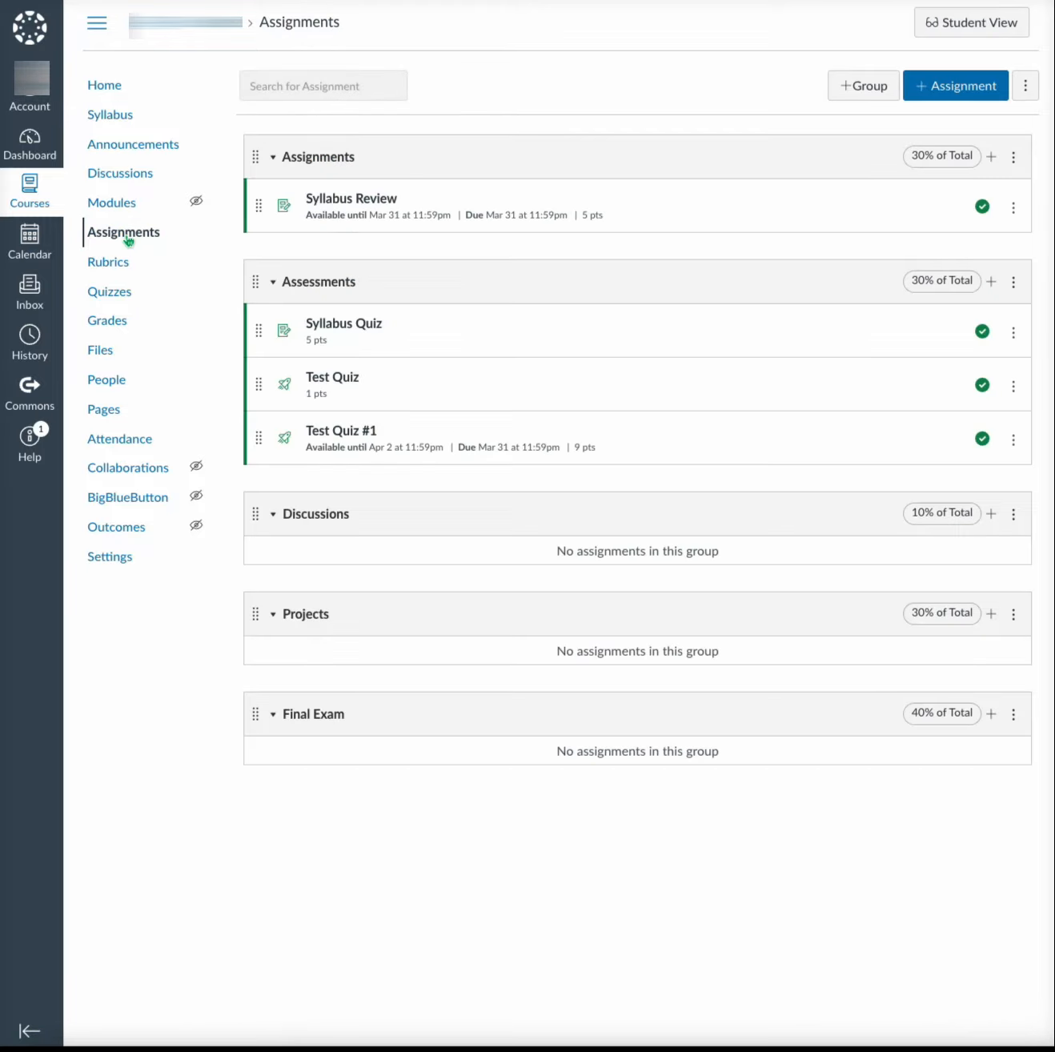
click(953, 94)
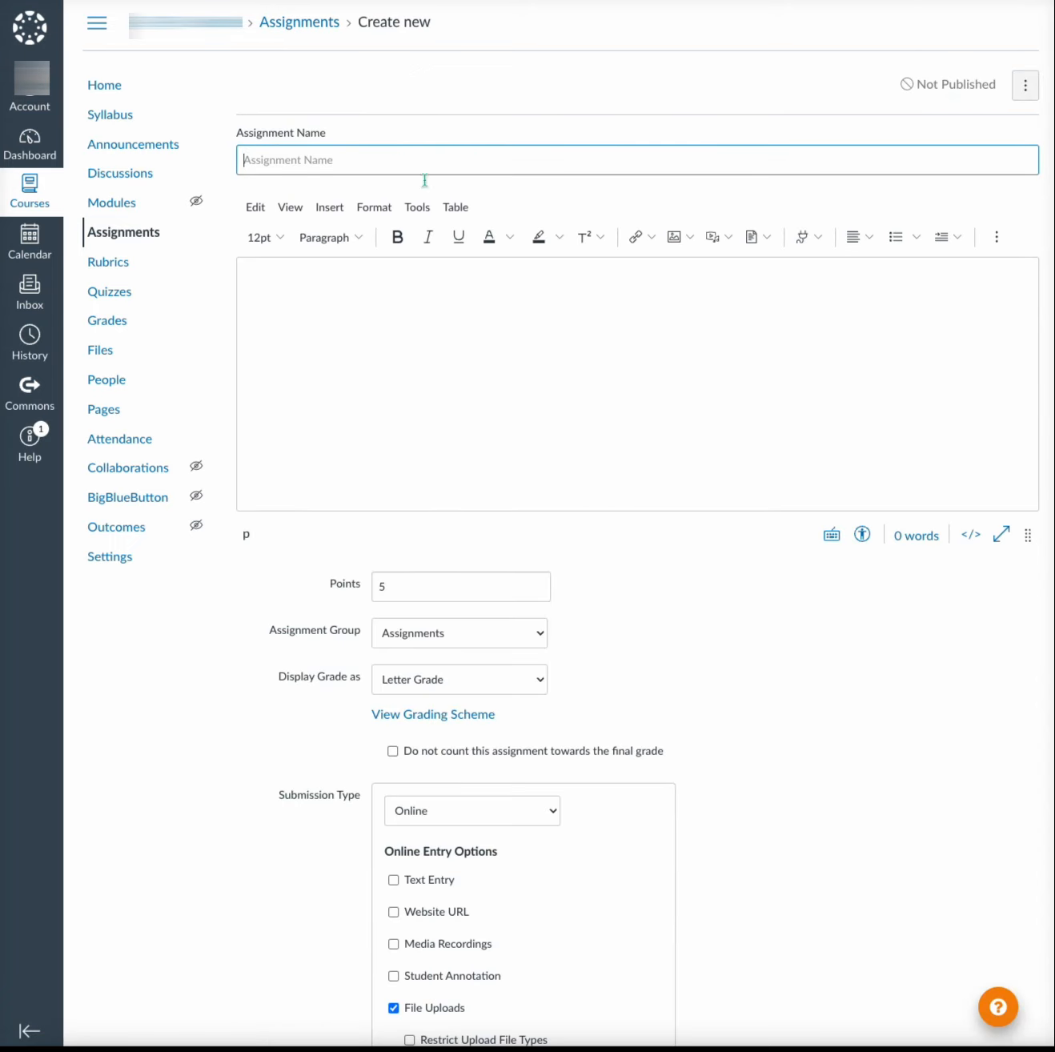
scroll(531, 263, down, 1)
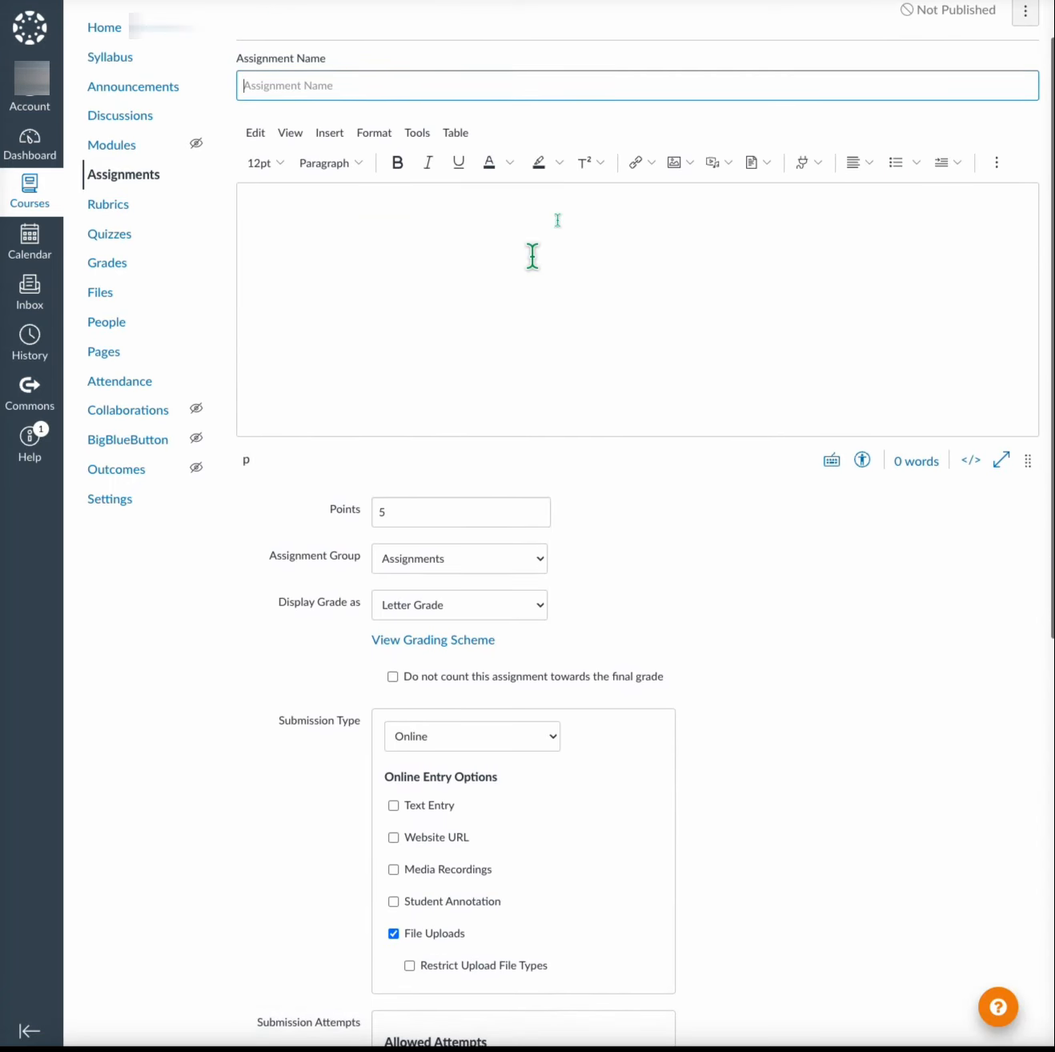
click(458, 222)
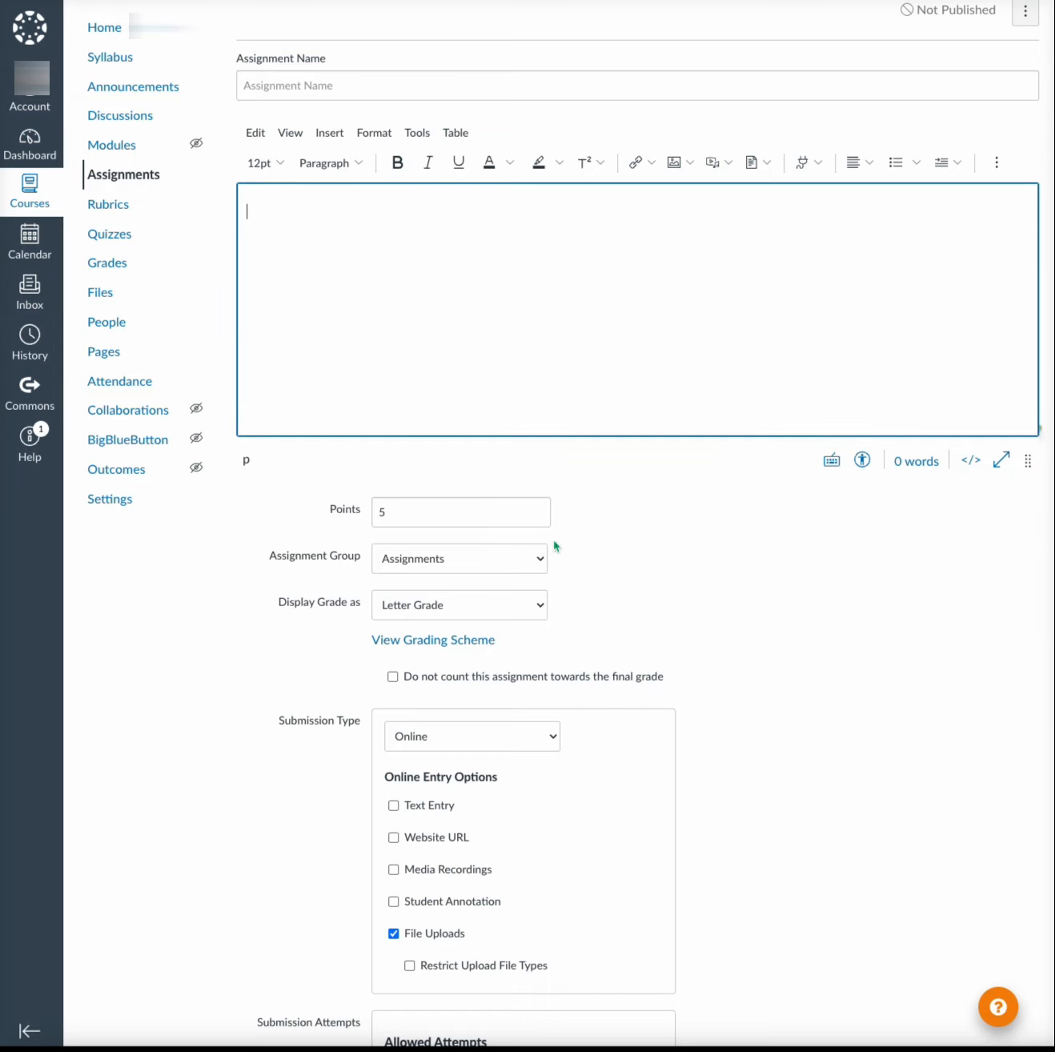
click(442, 515)
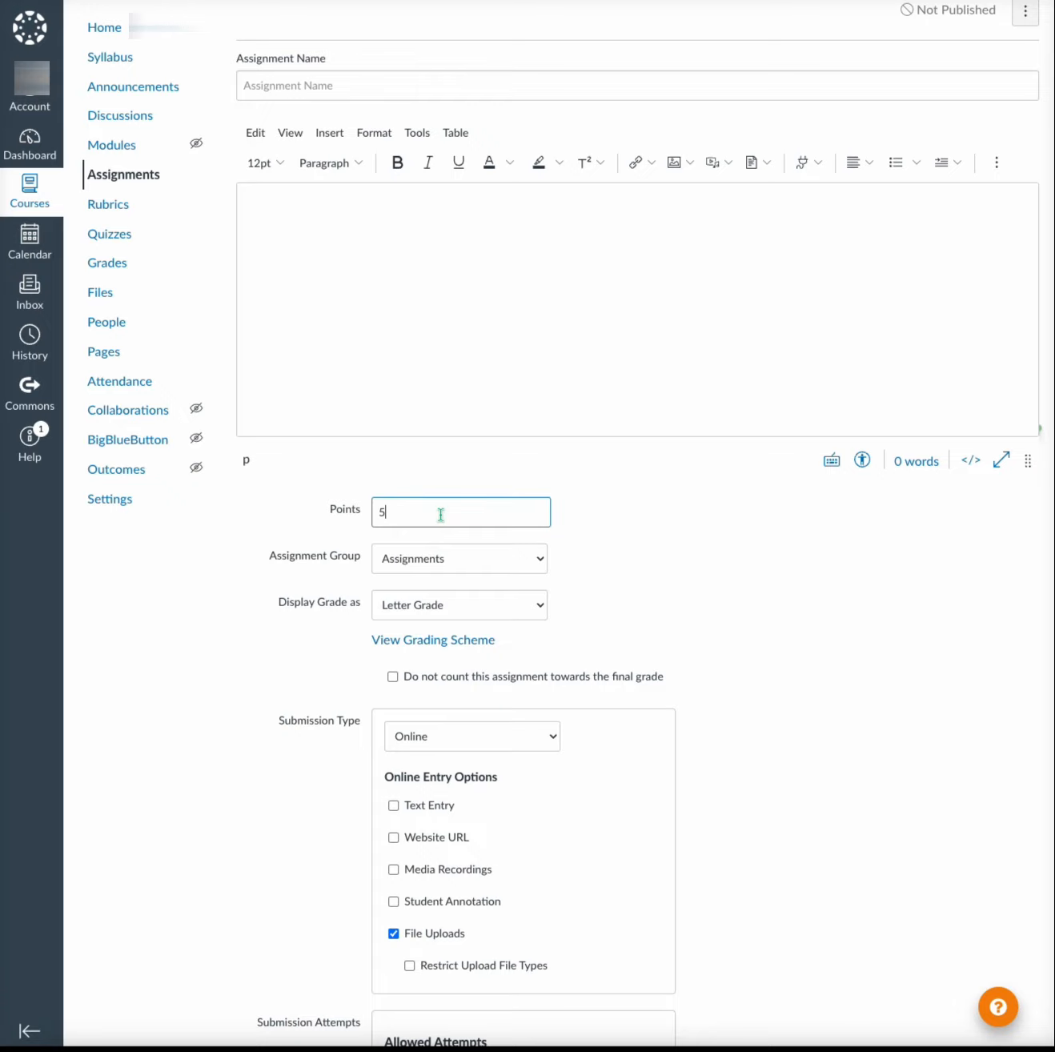
click(506, 557)
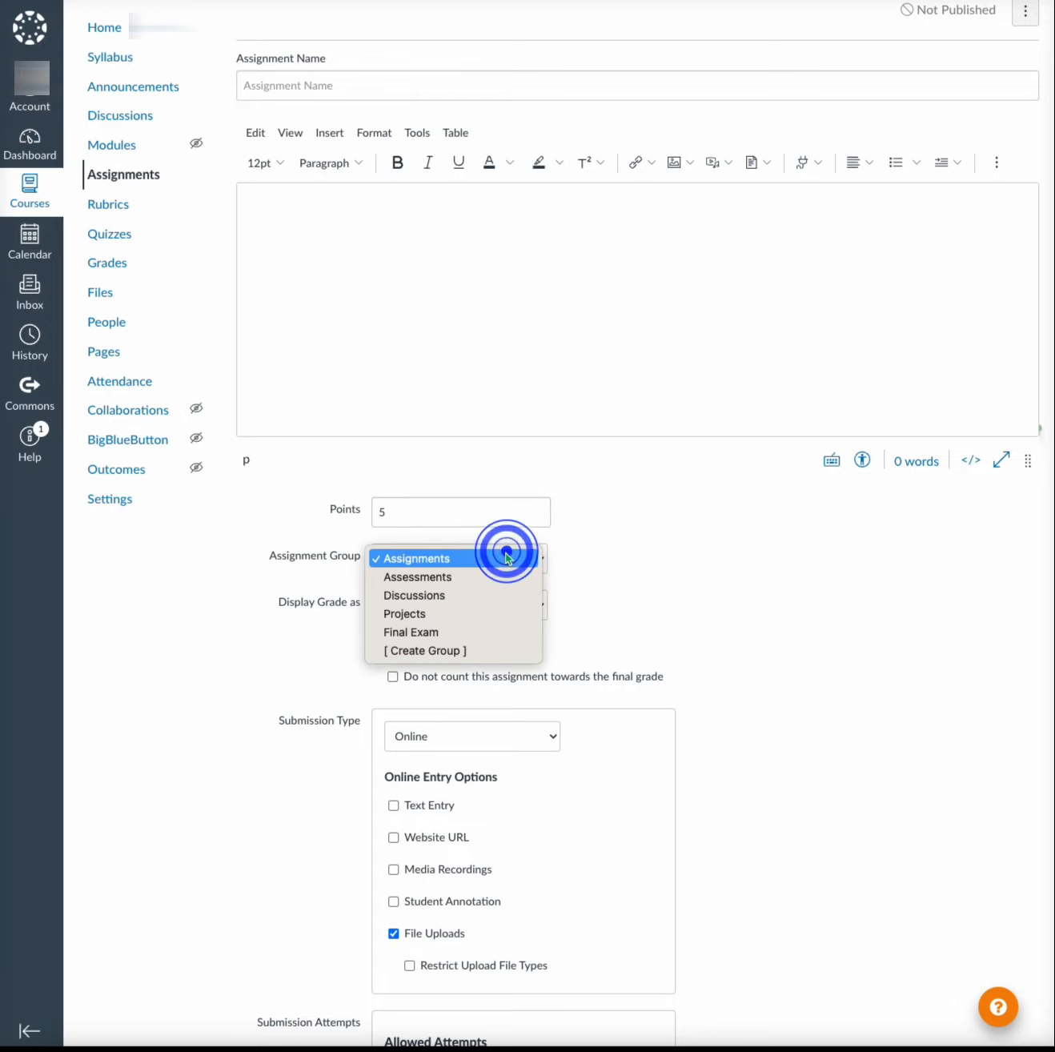
click(507, 559)
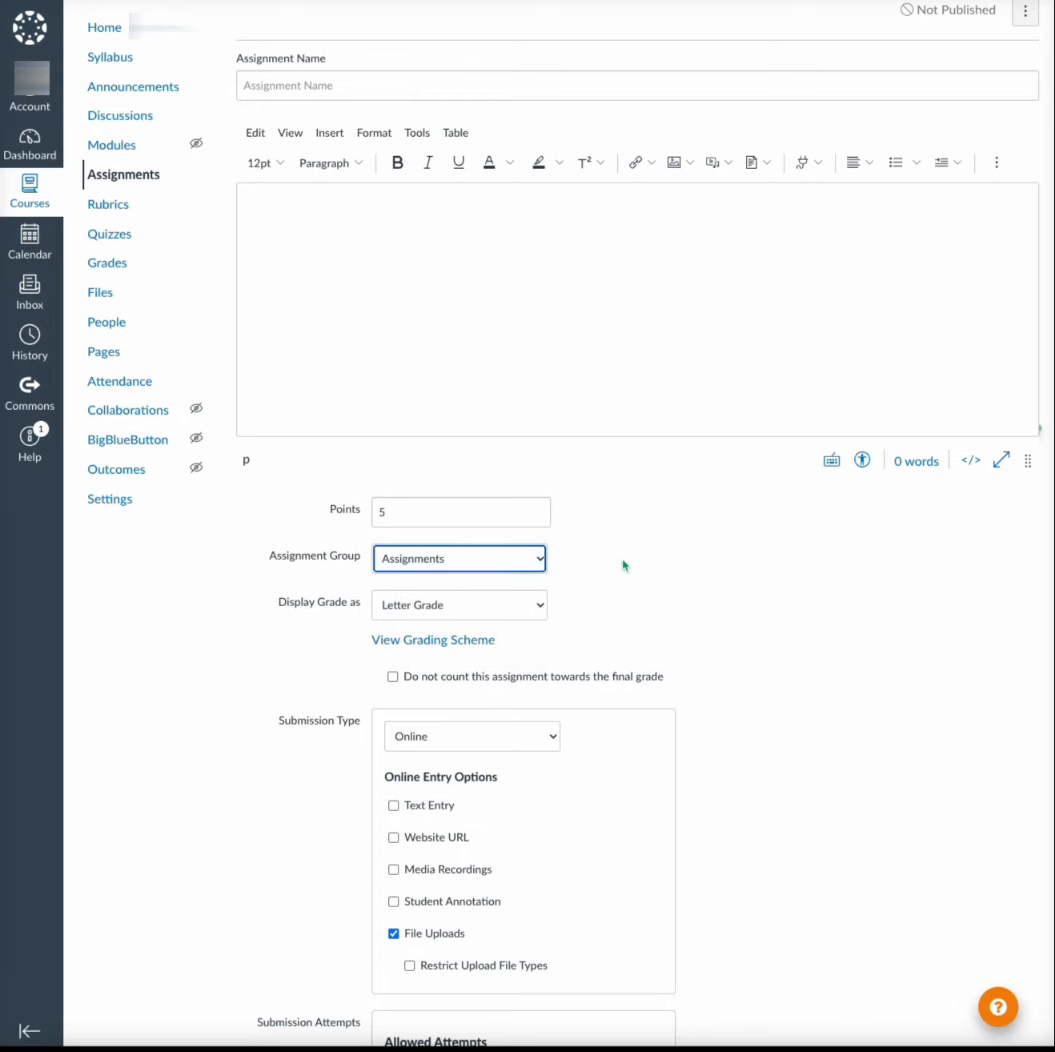
Step: Examine the new assignment's grade display choices, final grade exclusion option and submission settings
click(534, 607)
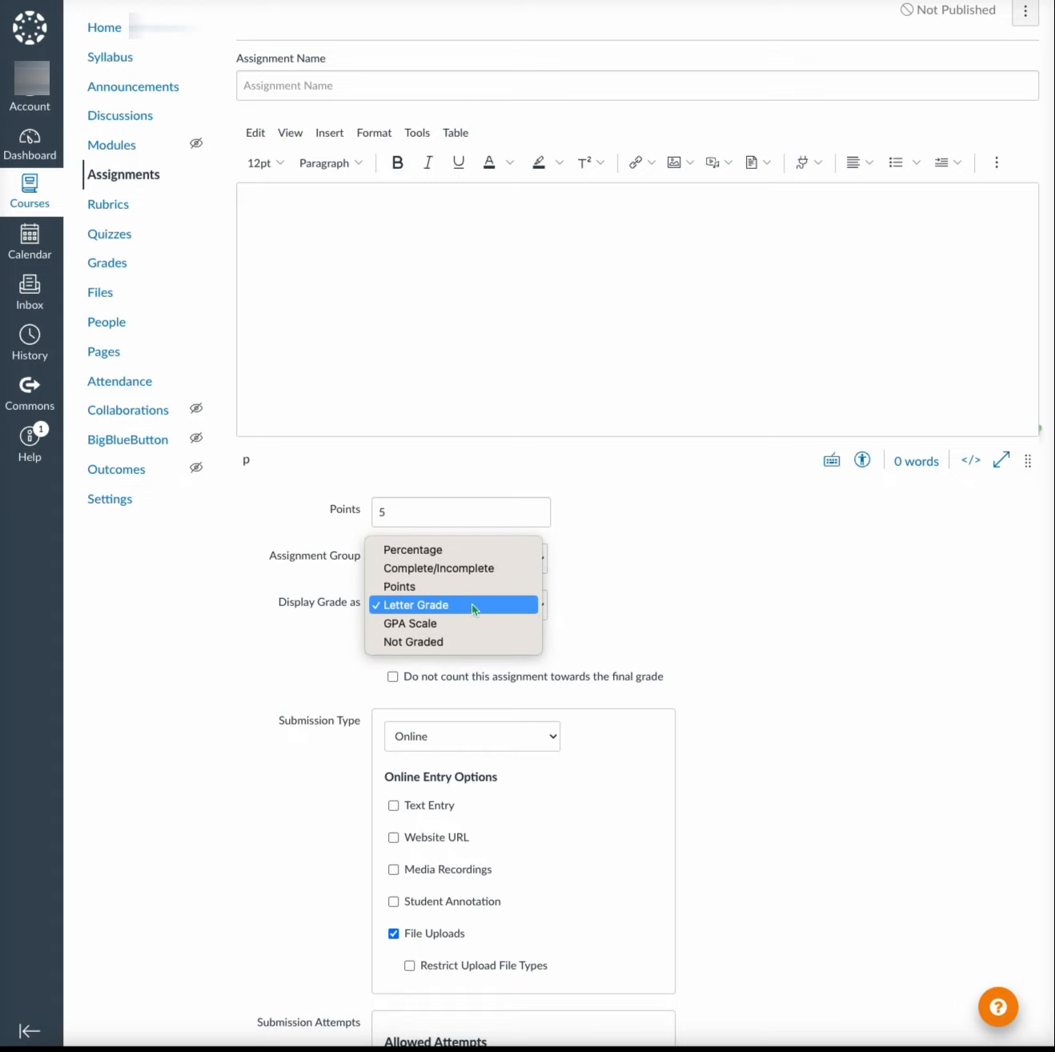
click(765, 596)
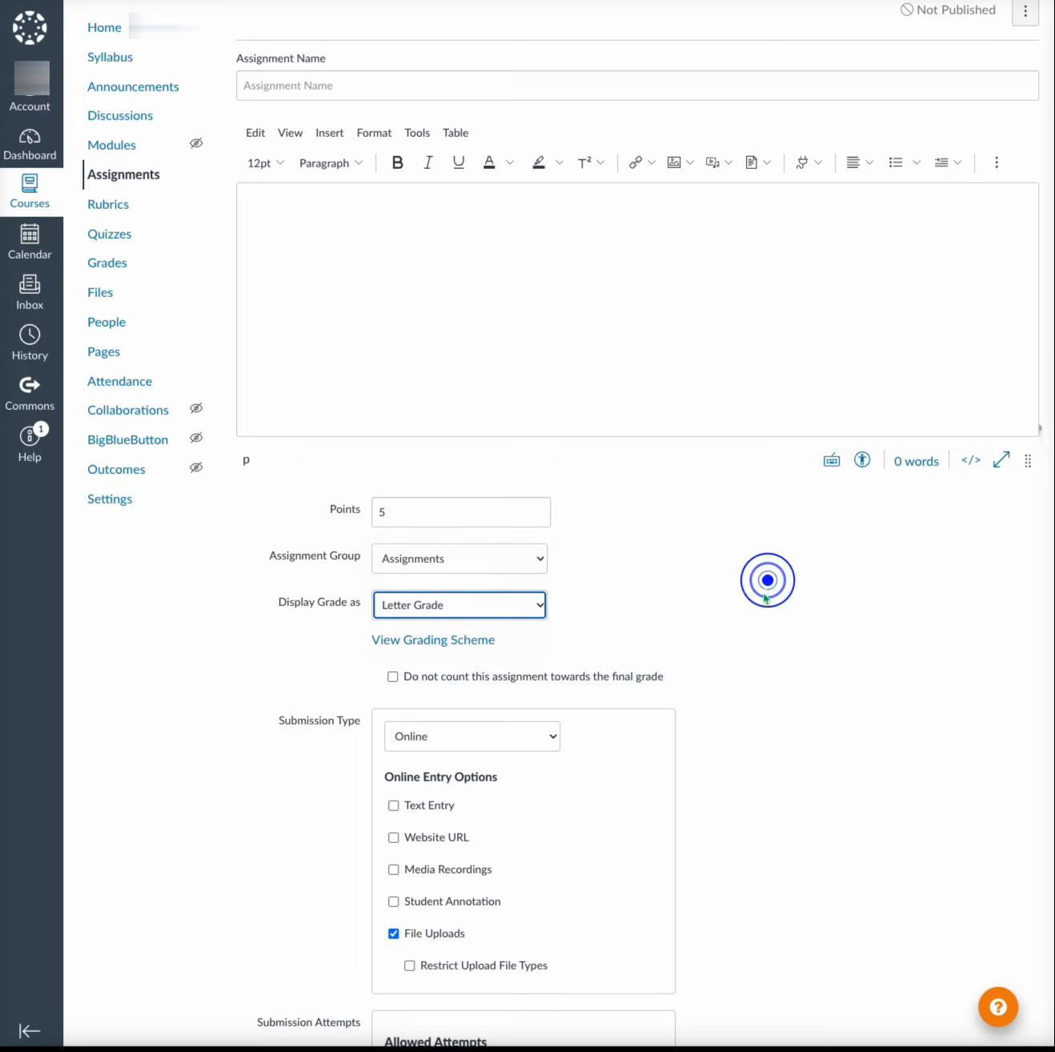
scroll(765, 631, down, 4)
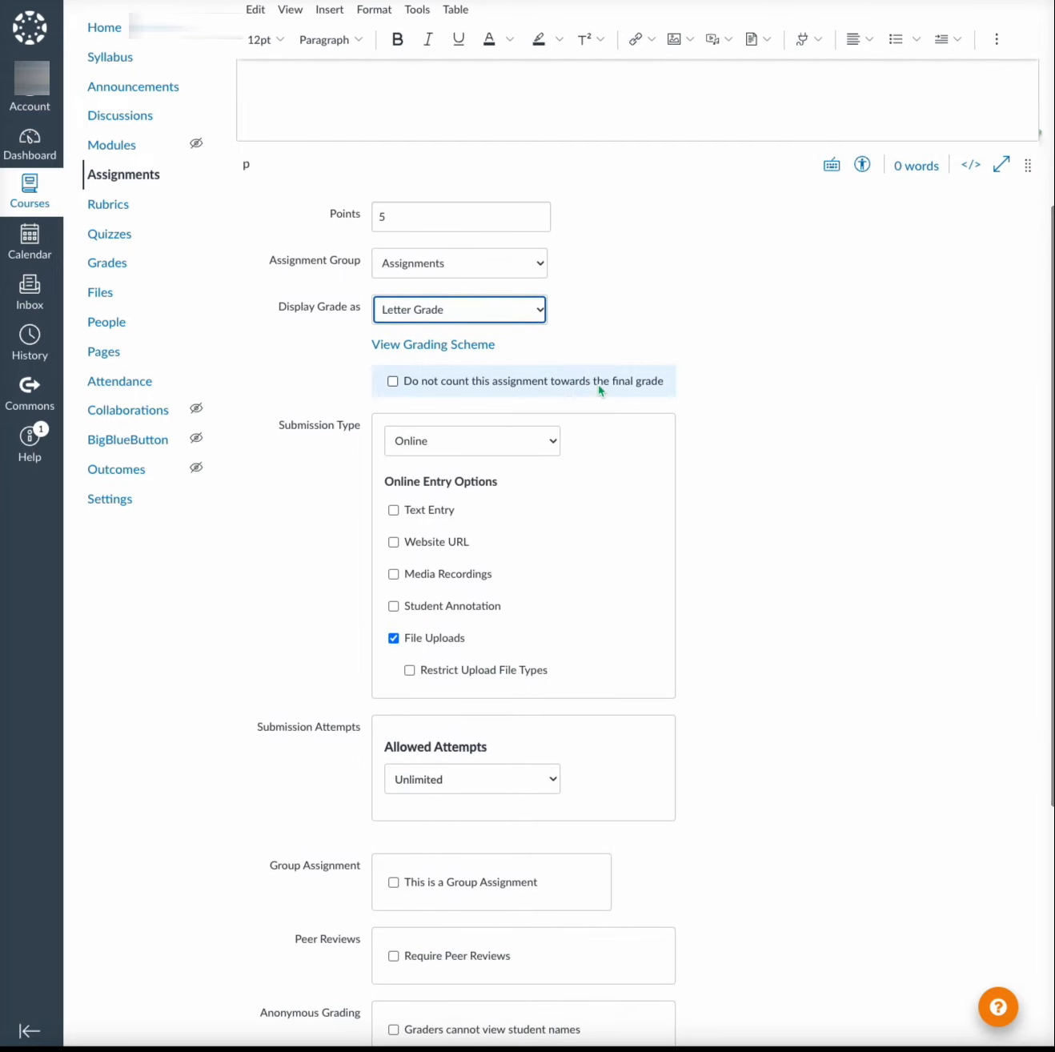
click(683, 385)
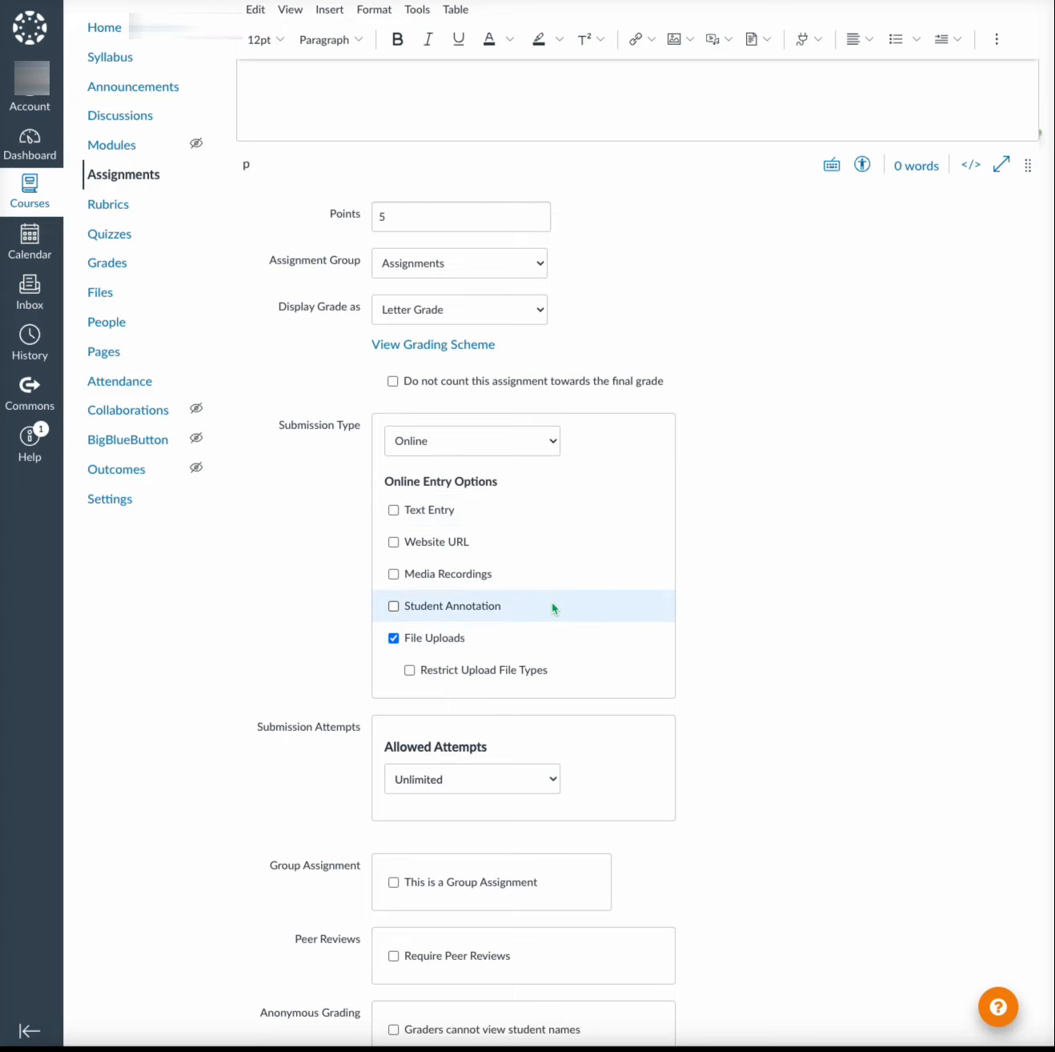
Step: Turn the new assignment's File Uploads entry option off and back on
click(506, 635)
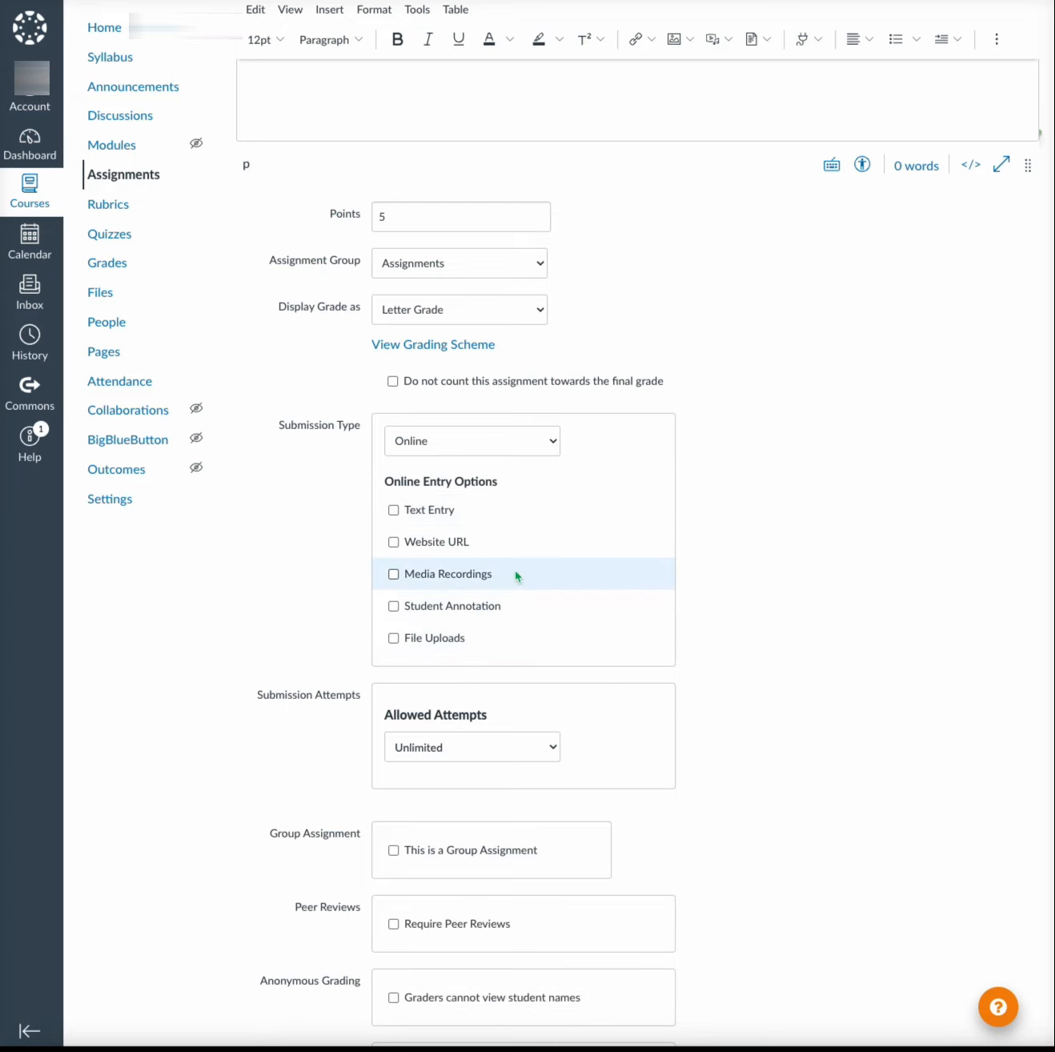
click(514, 634)
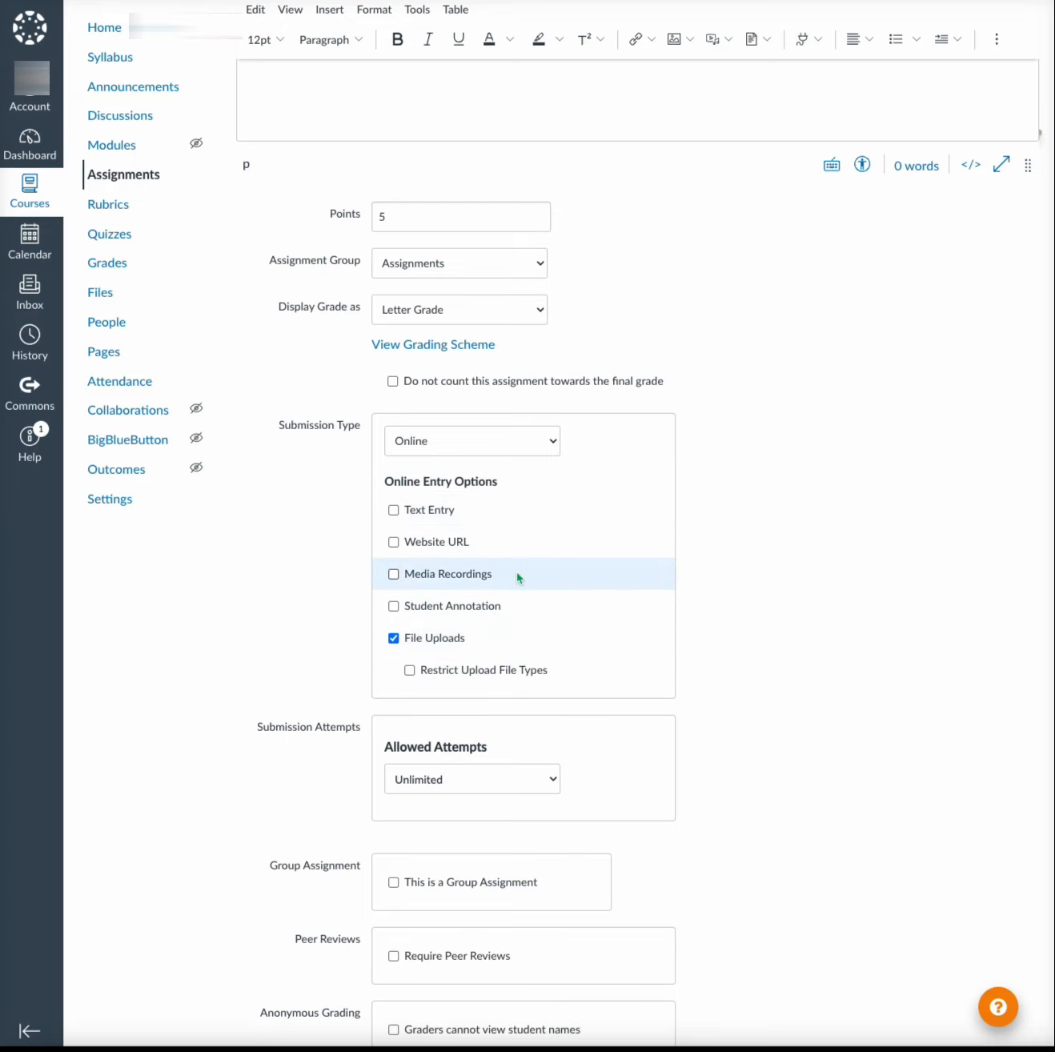
click(338, 542)
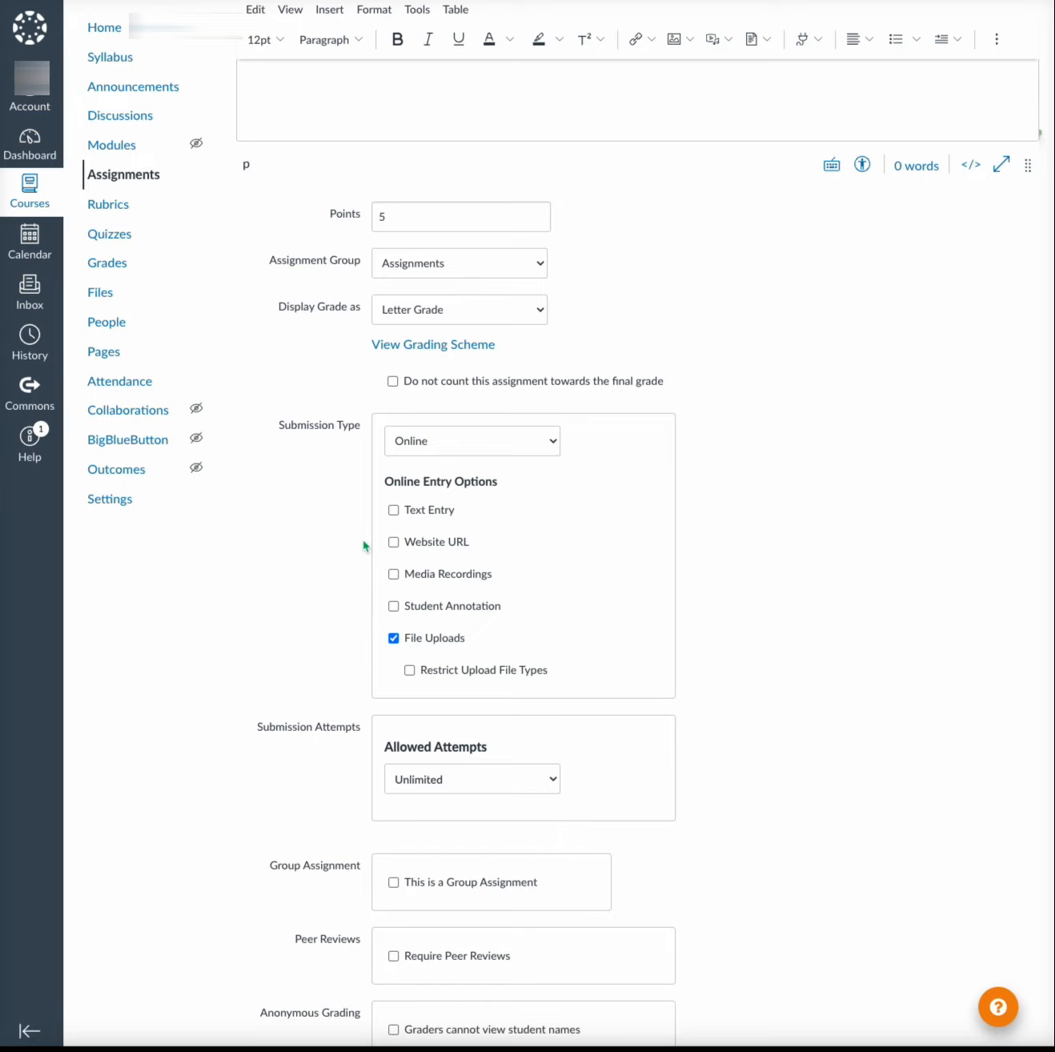
Step: Examine the new assignment's submission attempts, group assignment, peer review, anonymous grading, assign-to, due date and availability settings
scroll(364, 546, down, 4)
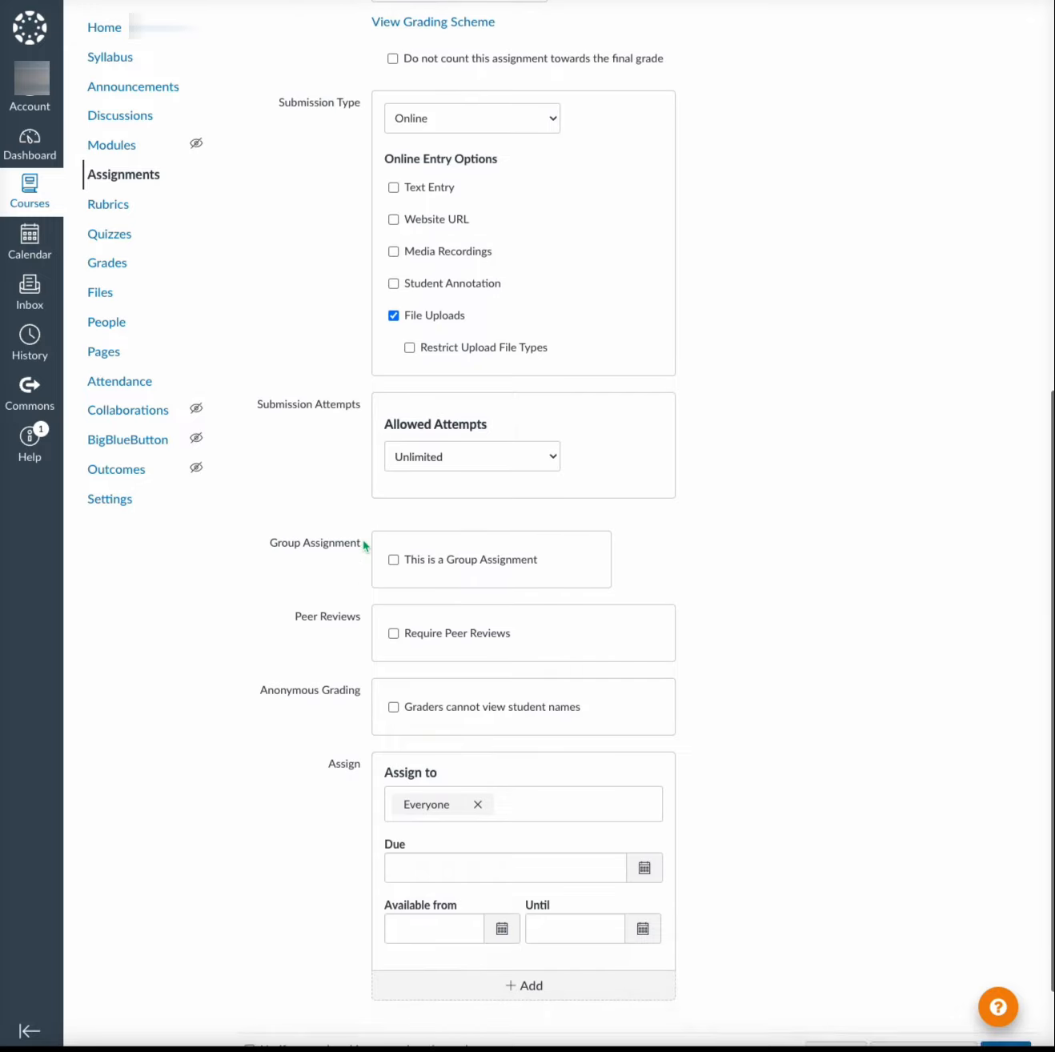
scroll(364, 546, down, 1)
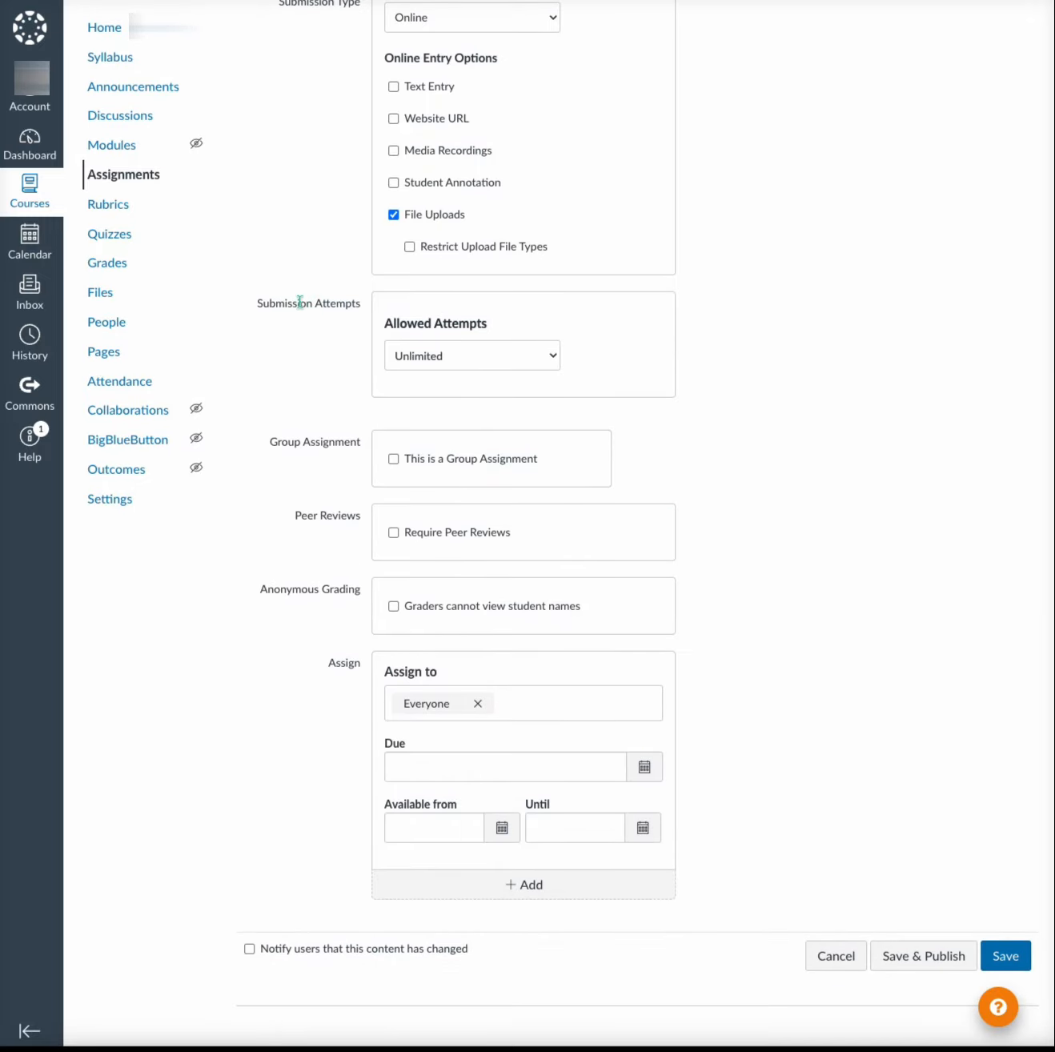
click(343, 353)
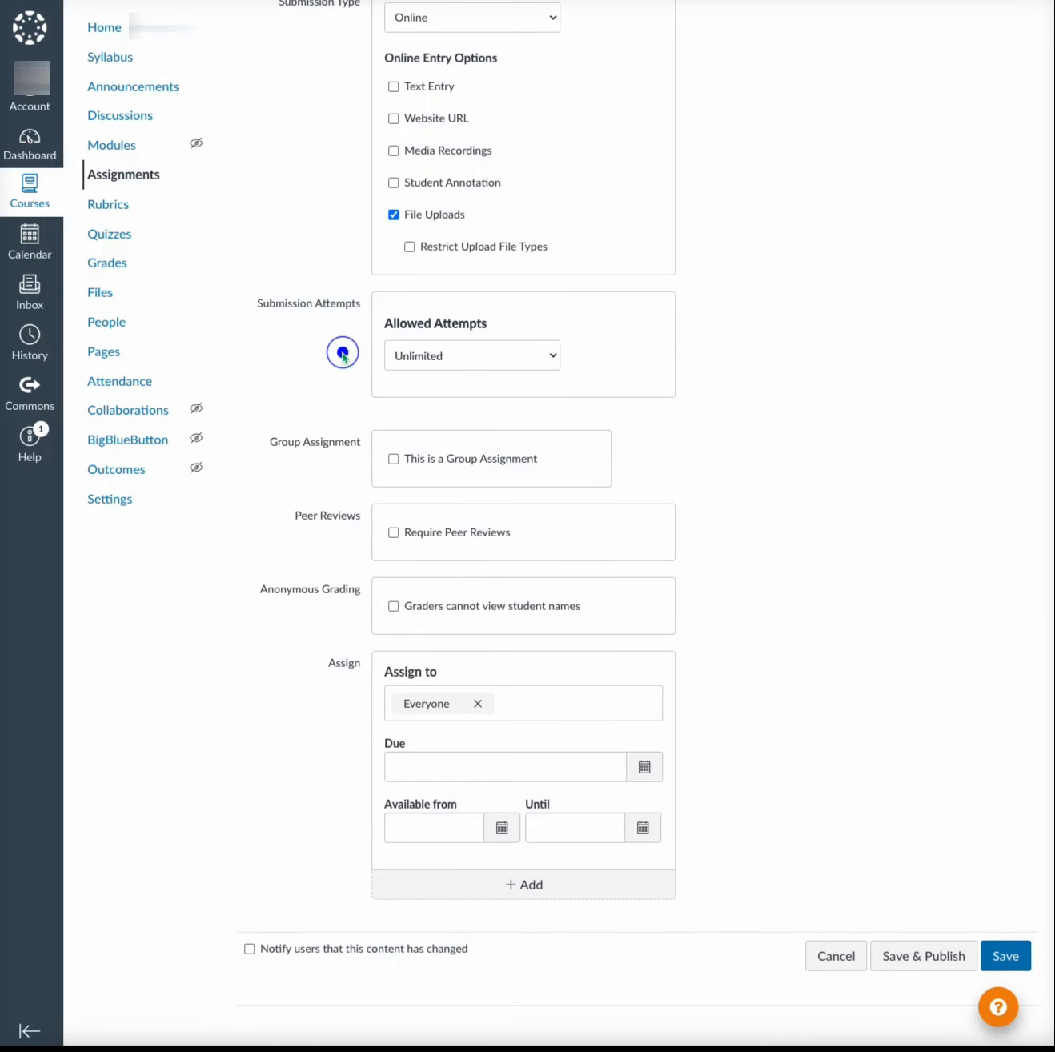
click(351, 462)
click(338, 542)
click(334, 610)
click(320, 686)
click(354, 767)
click(350, 824)
Step: Return to the course's assignment list and add an assignment group named Quizzes worth 10% of the total grade
scroll(836, 605, up, 10)
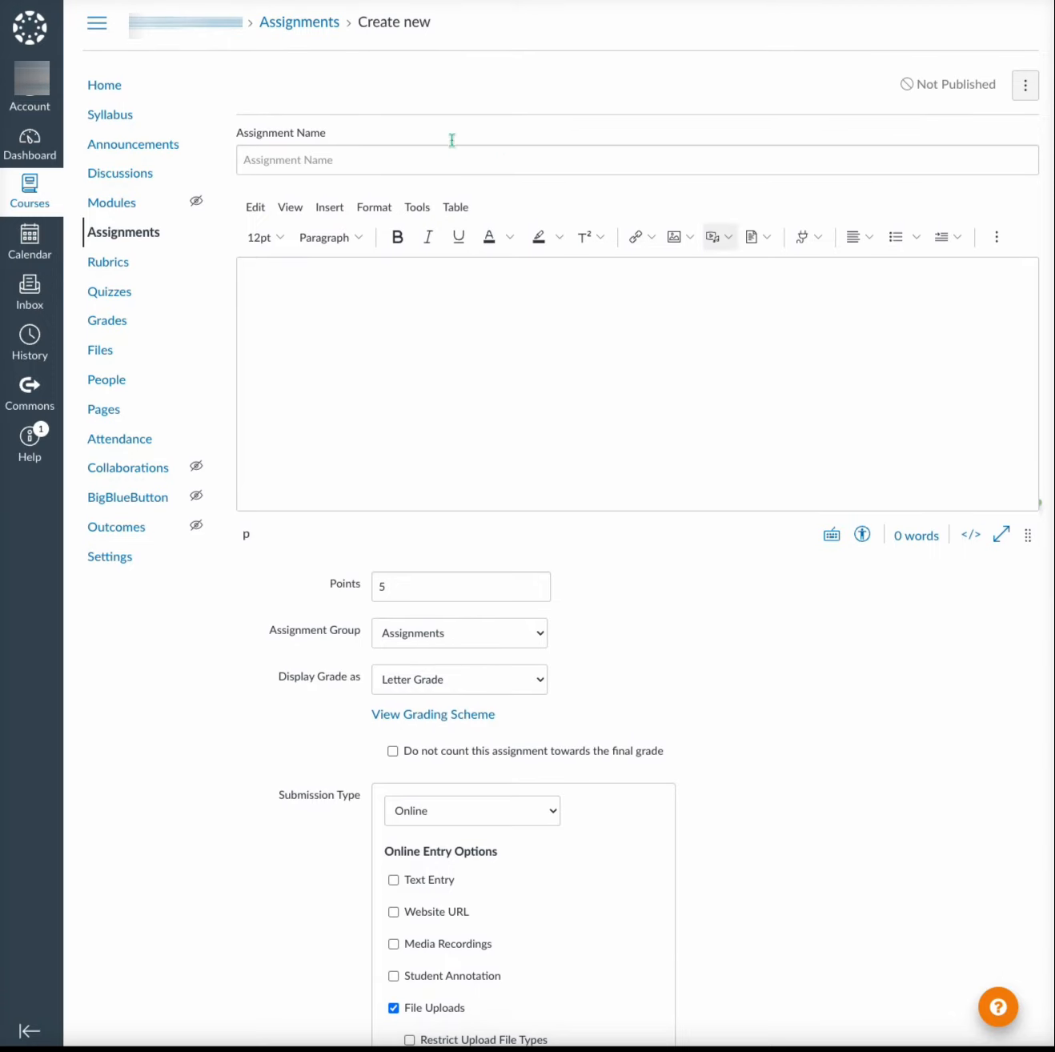
click(304, 24)
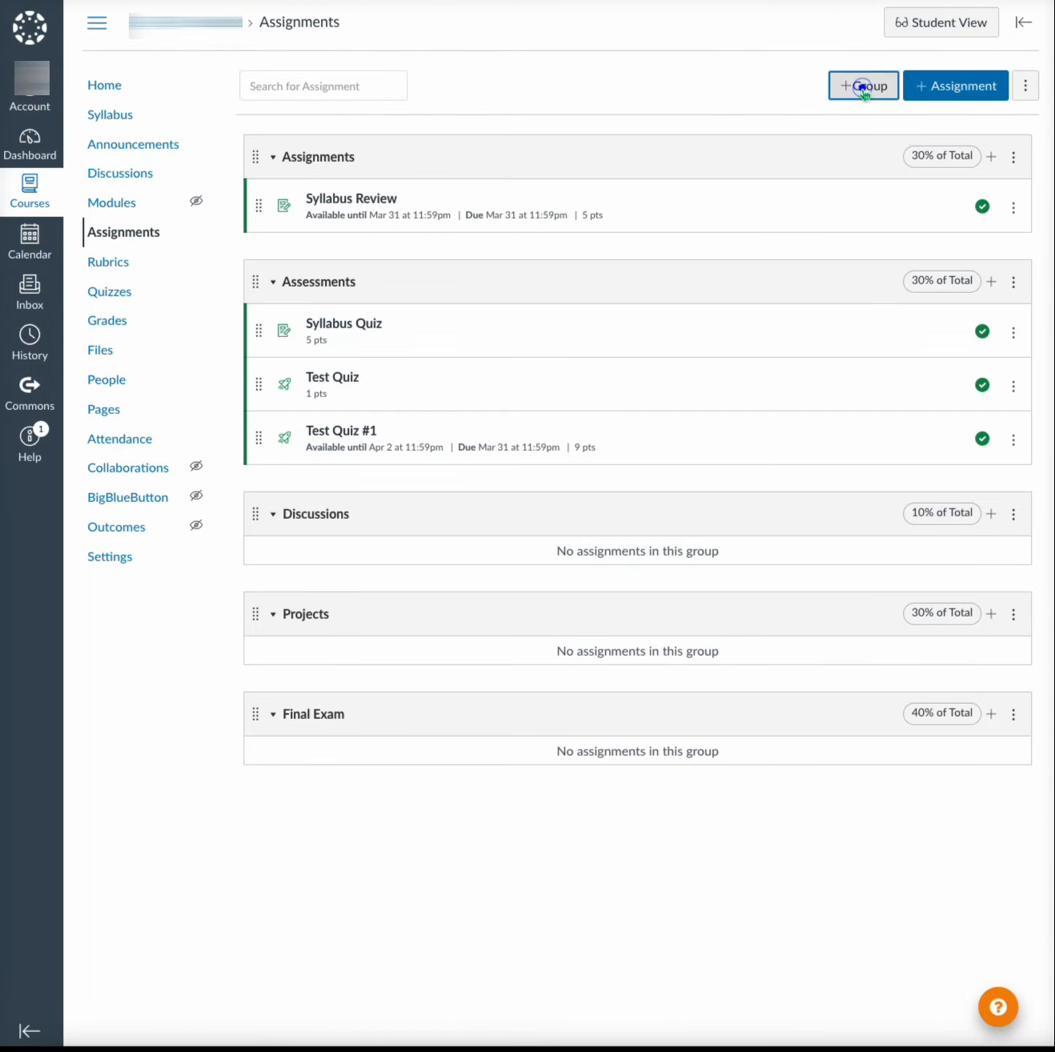
click(864, 95)
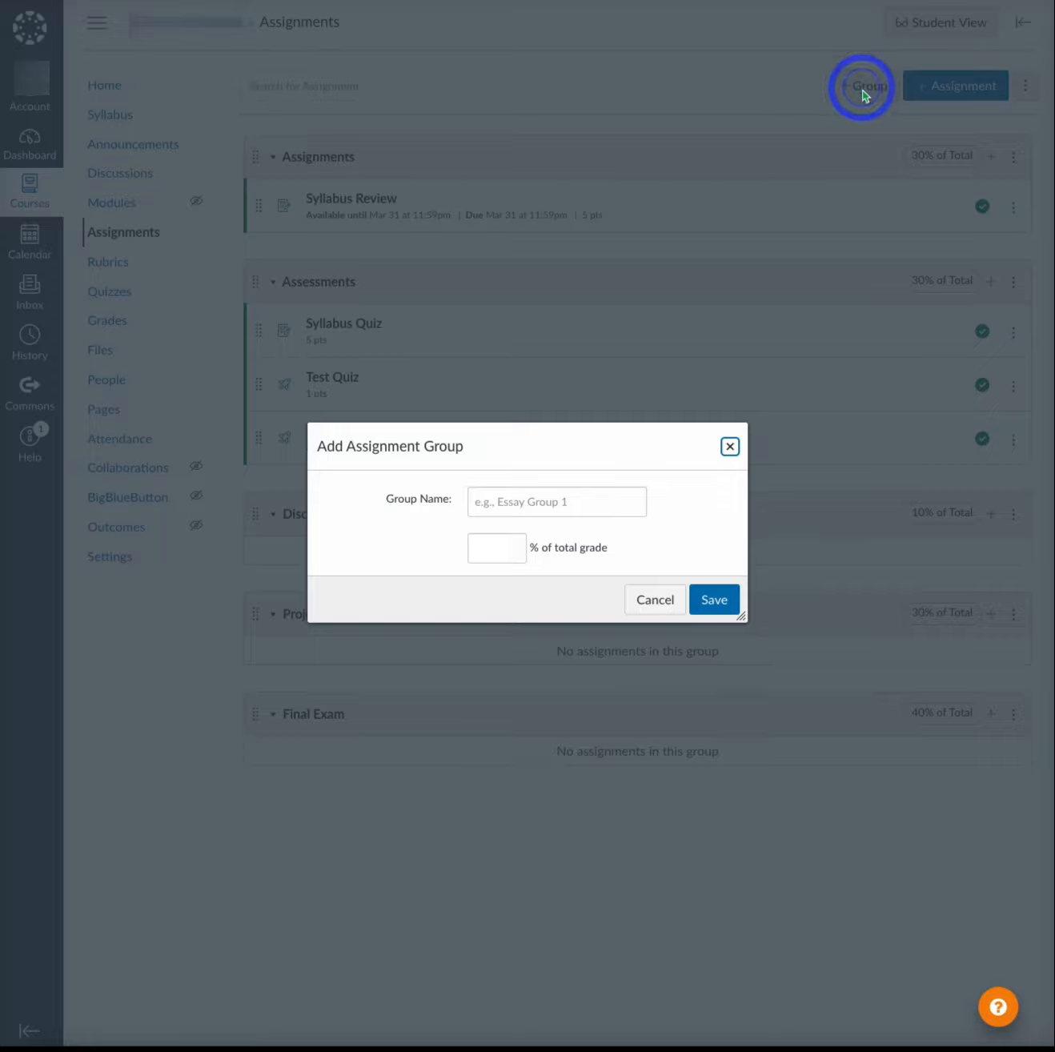
click(524, 498)
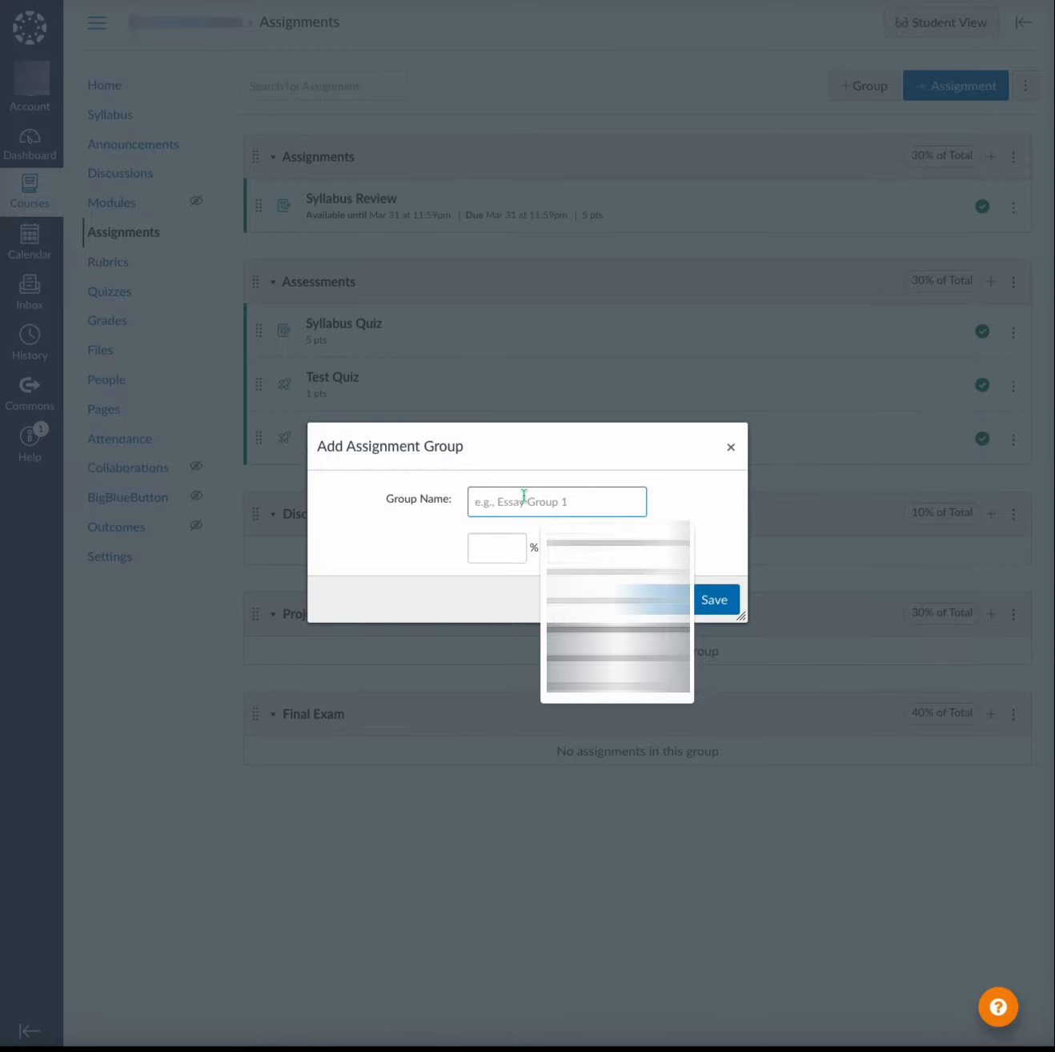
text(Quizzes)
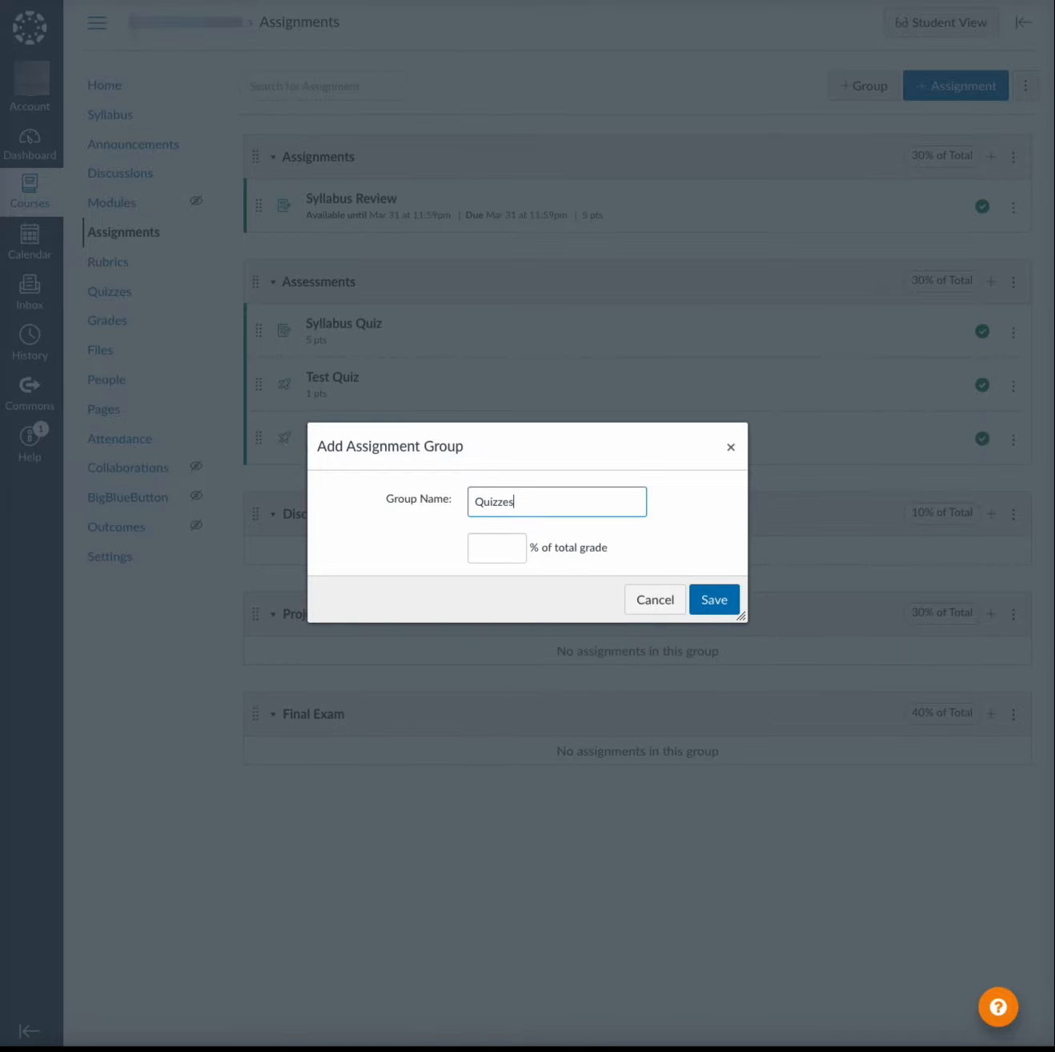
click(507, 547)
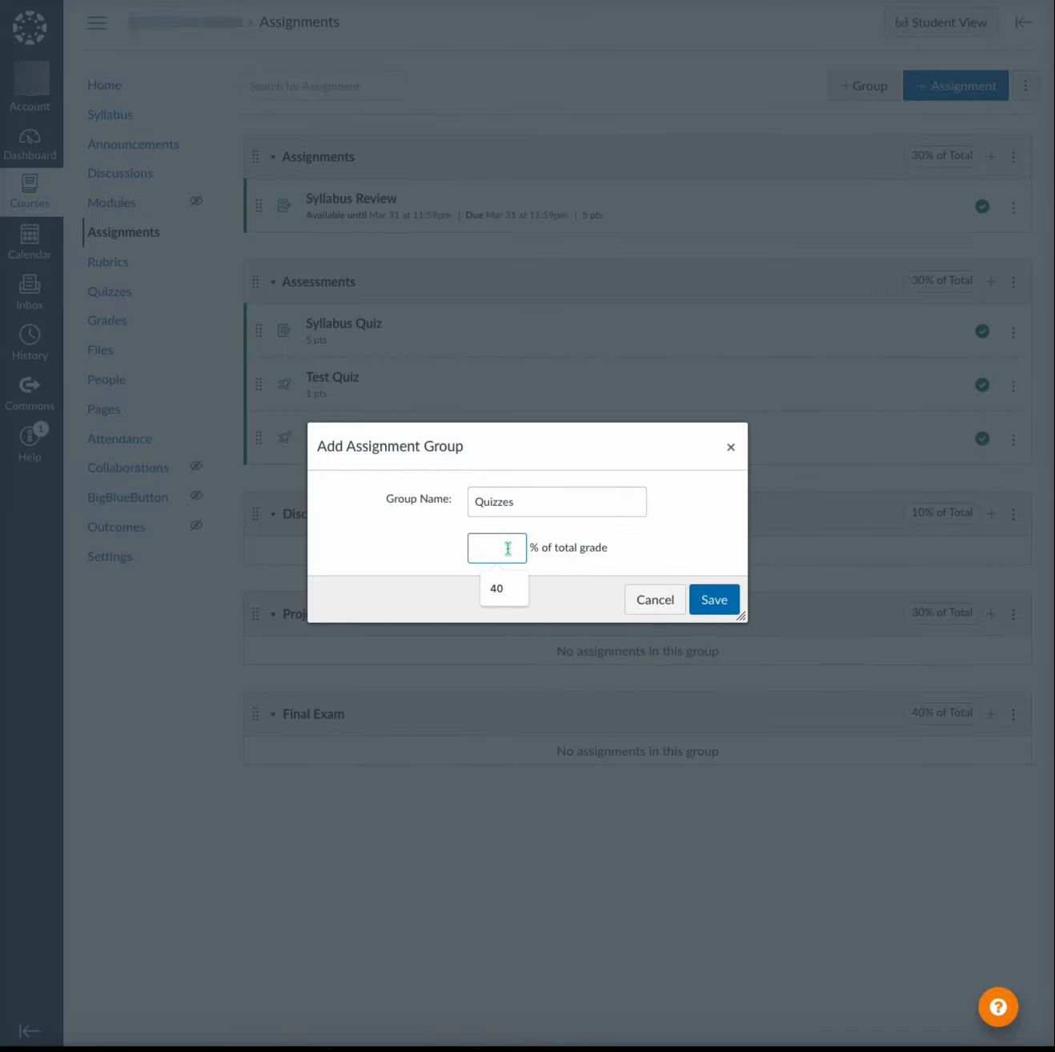
text(10)
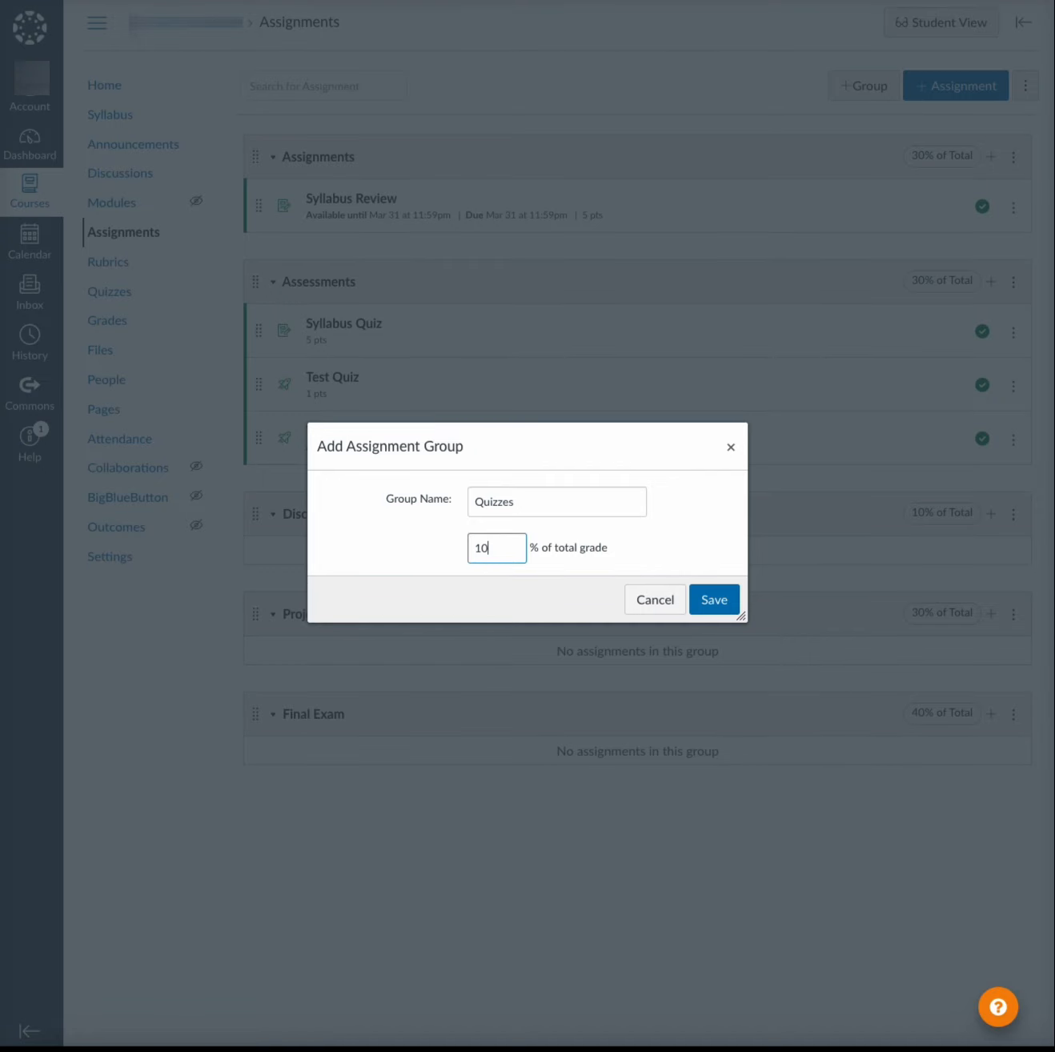
click(723, 606)
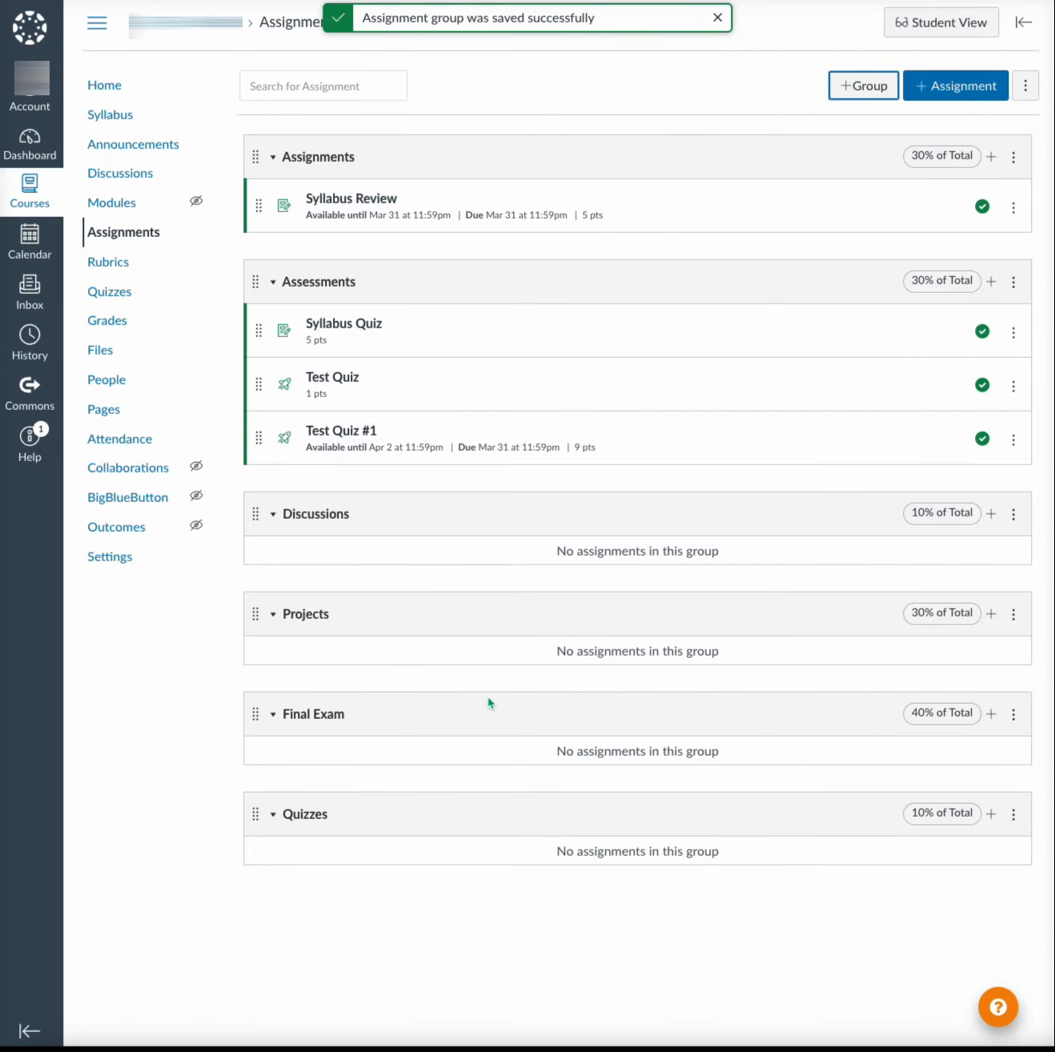
click(387, 807)
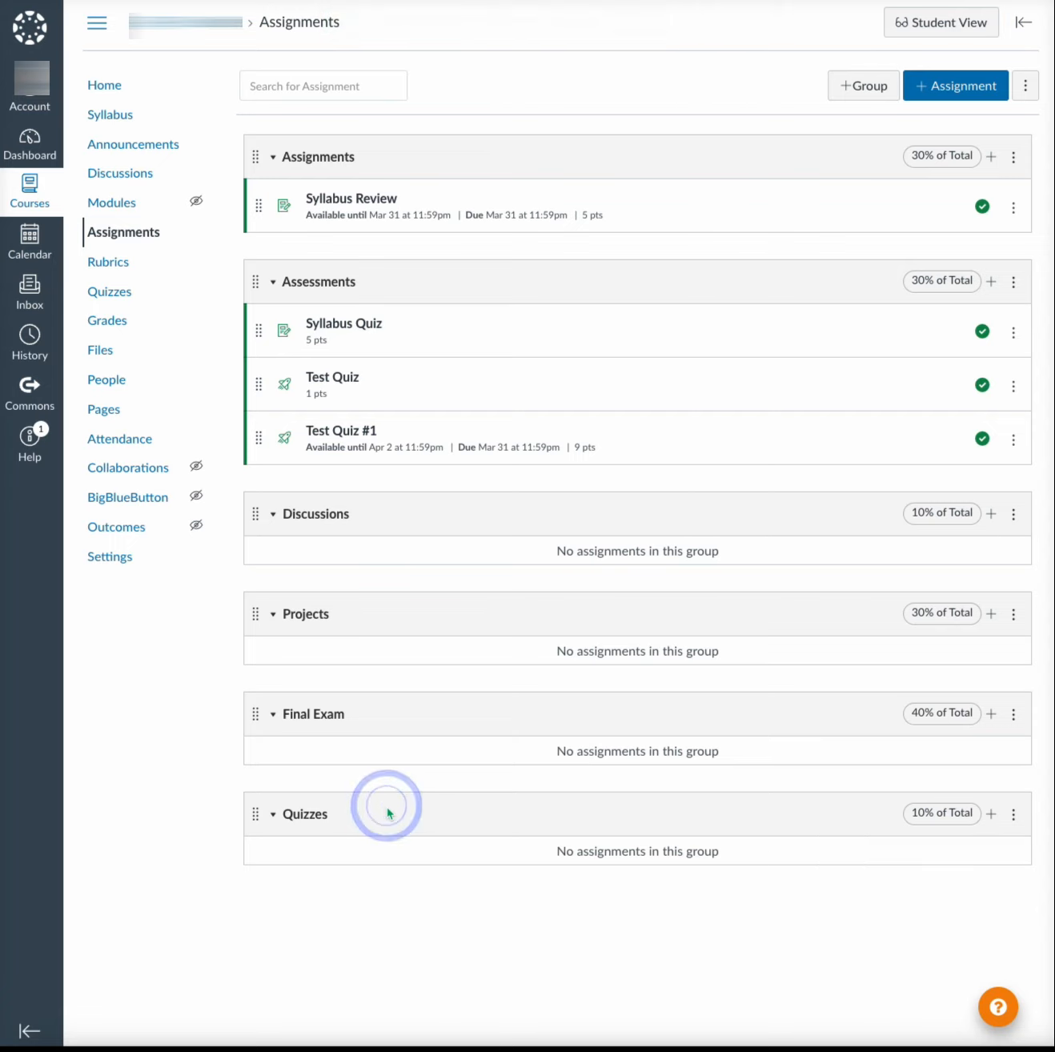